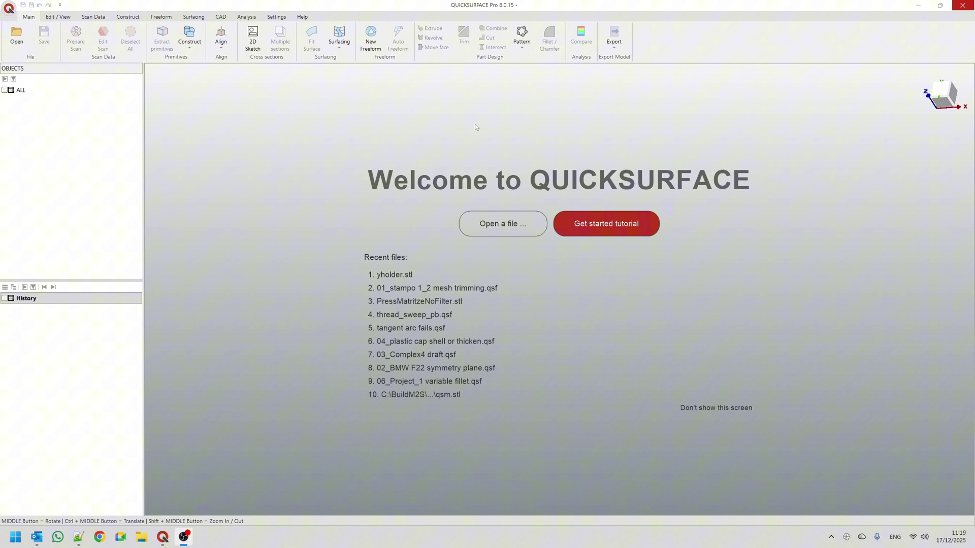
# - Show the bundled example parts from the Help tab's Examples list
pyautogui.click(303, 17)
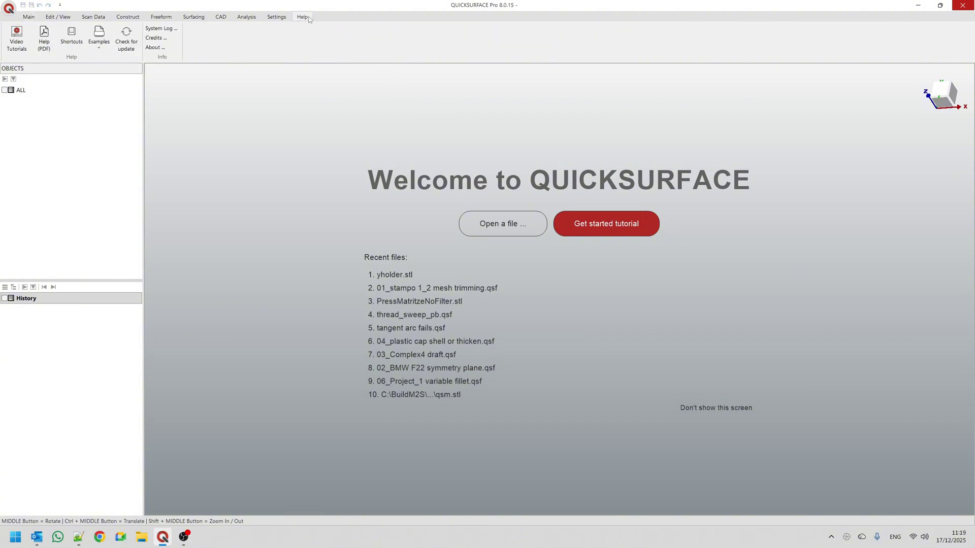
pyautogui.click(99, 39)
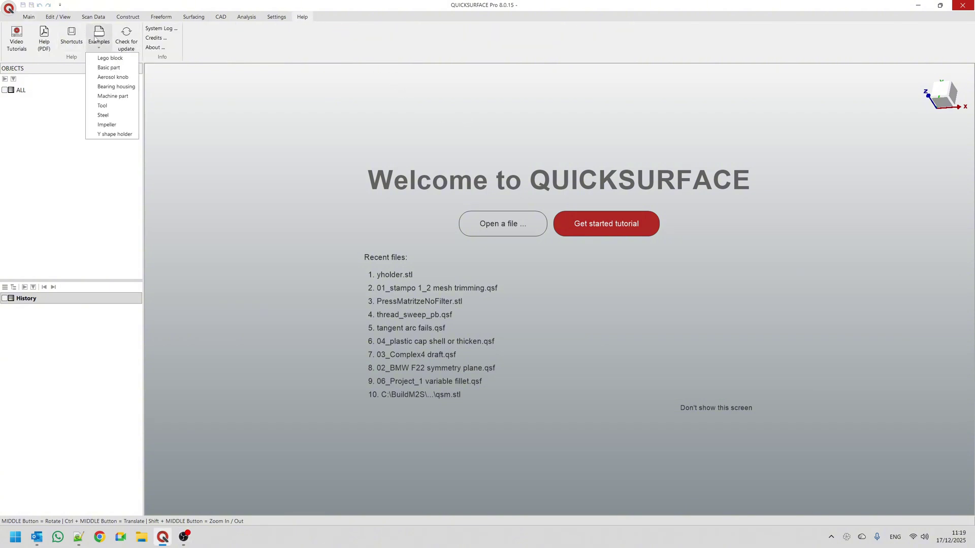
# - Load the Y shape holder example and view it zoomed in from the top
pyautogui.click(114, 134)
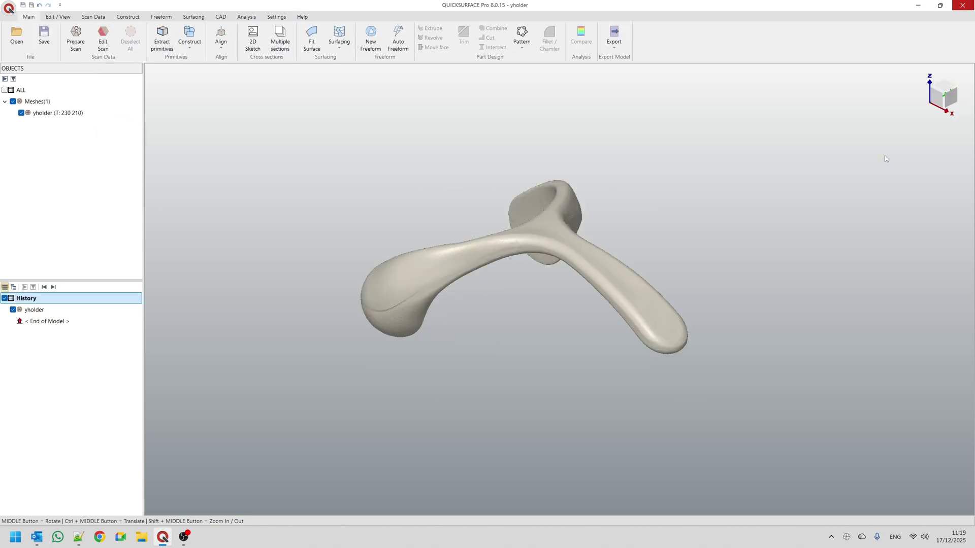
pyautogui.rightClick(942, 94)
pyautogui.click(900, 168)
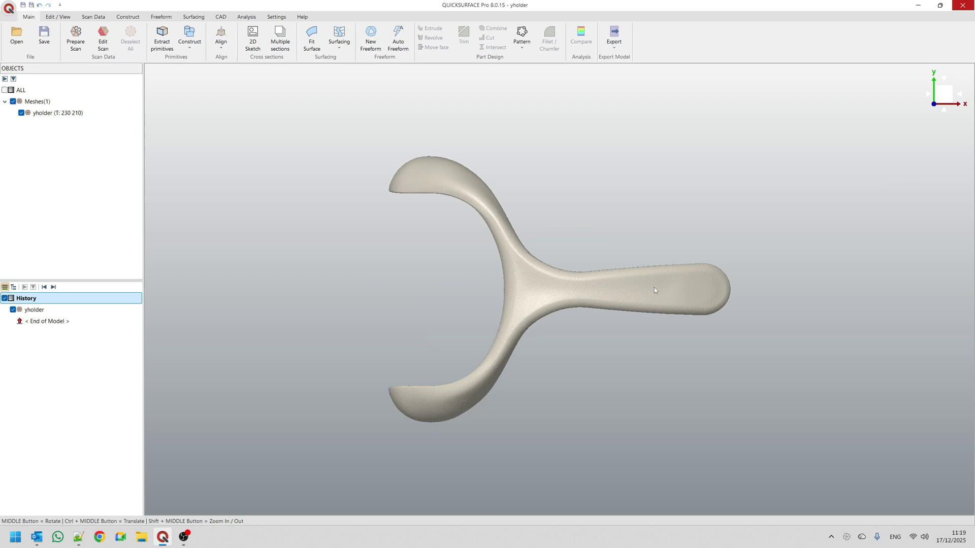
pyautogui.scroll(5, 654, 291)
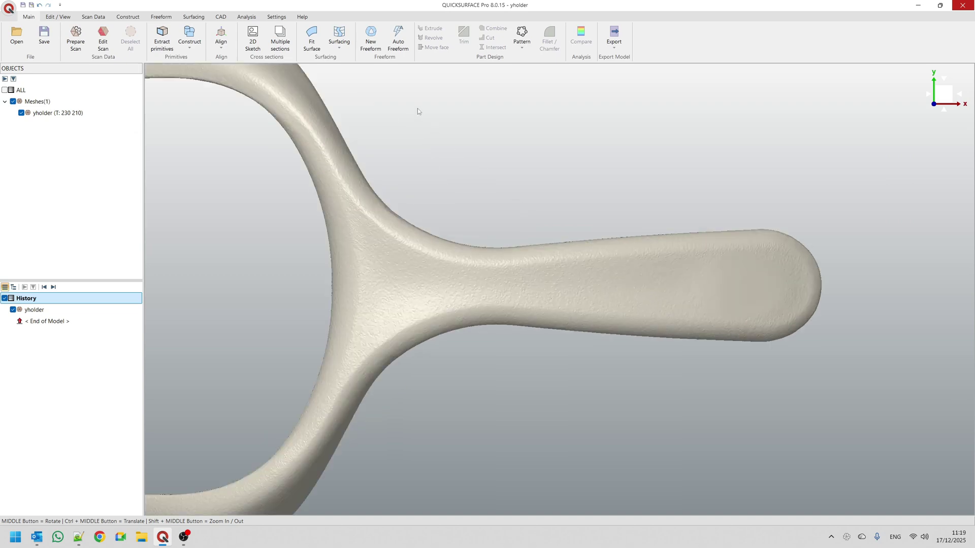
# - Start a 3D sketch across the arm's root and along its upper edge
pyautogui.click(343, 46)
pyautogui.click(344, 58)
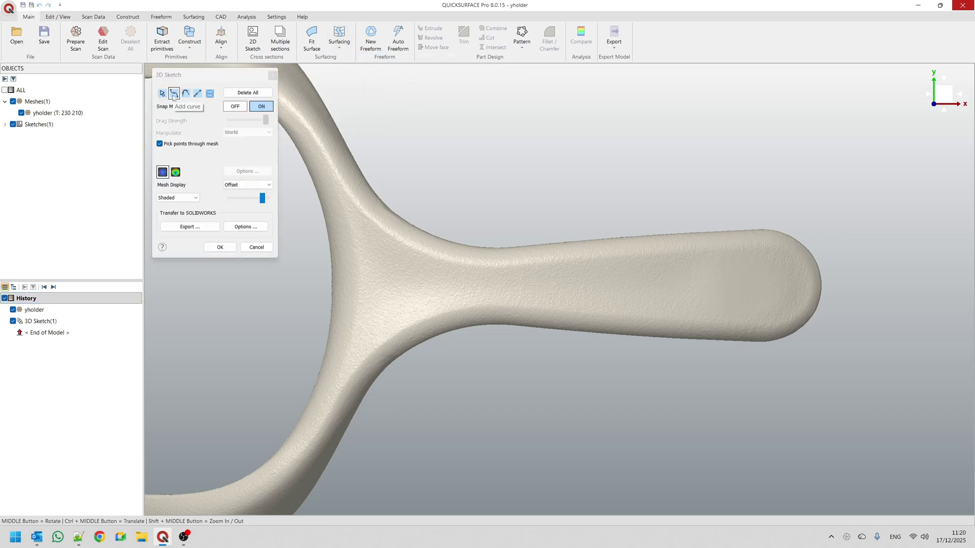
pyautogui.click(478, 266)
pyautogui.click(479, 302)
pyautogui.click(478, 266)
pyautogui.click(582, 258)
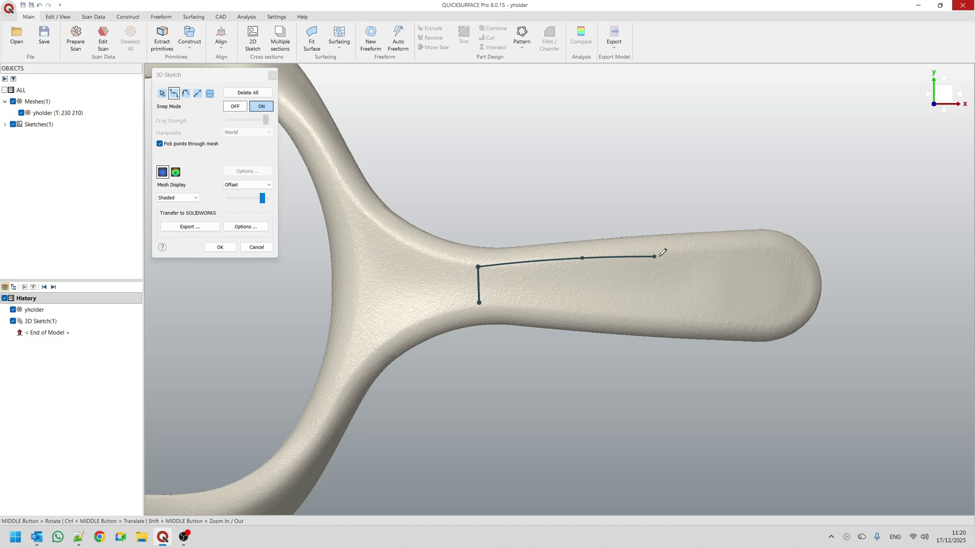
pyautogui.click(702, 249)
# - Continue the sketch around the rounded tip and lower edge, closing the loop at the start
pyautogui.click(767, 246)
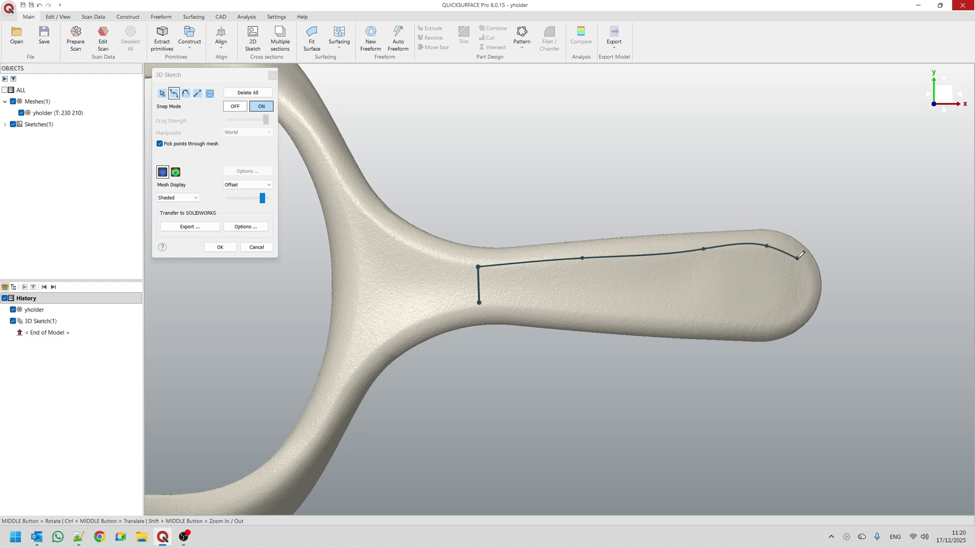
pyautogui.click(797, 259)
pyautogui.click(809, 291)
pyautogui.click(790, 318)
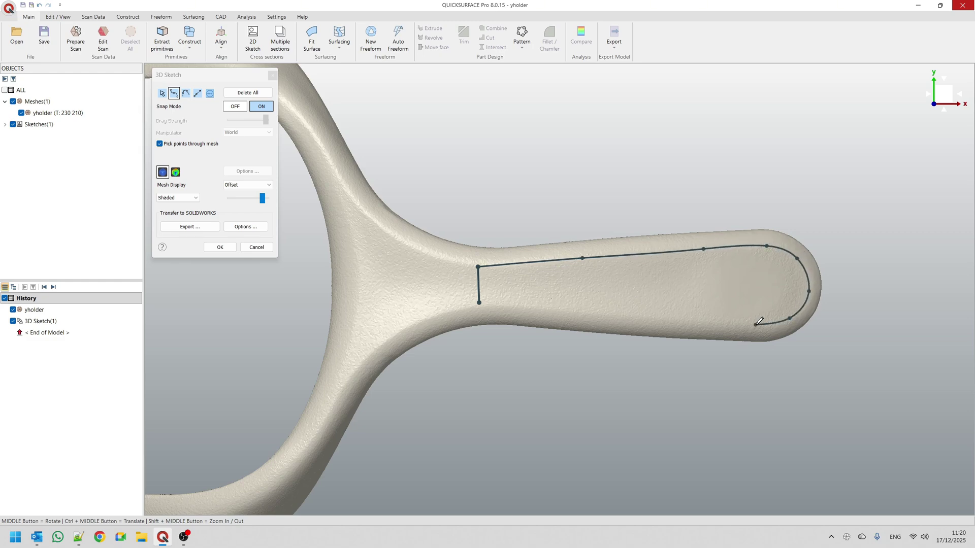
pyautogui.click(706, 321)
pyautogui.click(590, 311)
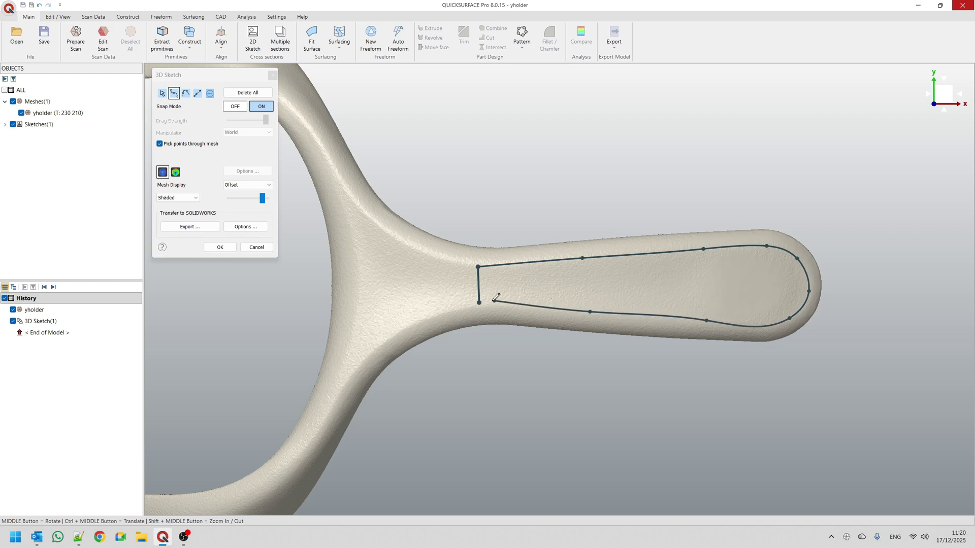
pyautogui.click(479, 303)
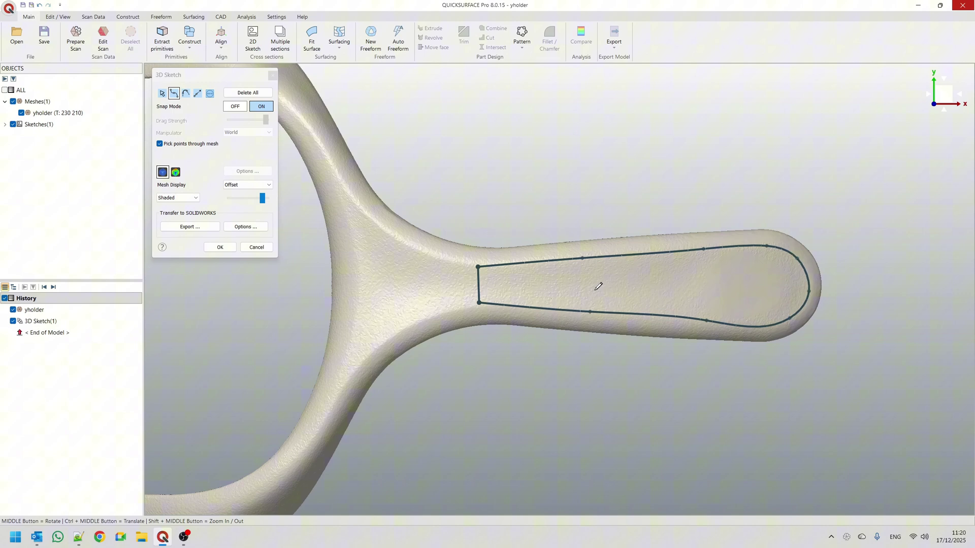
# - Drag the lower curve's points to follow the arm's edge near the tip, then confirm the 3D sketch
pyautogui.moveTo(610, 283); pyautogui.dragTo(600, 191, button='middle')
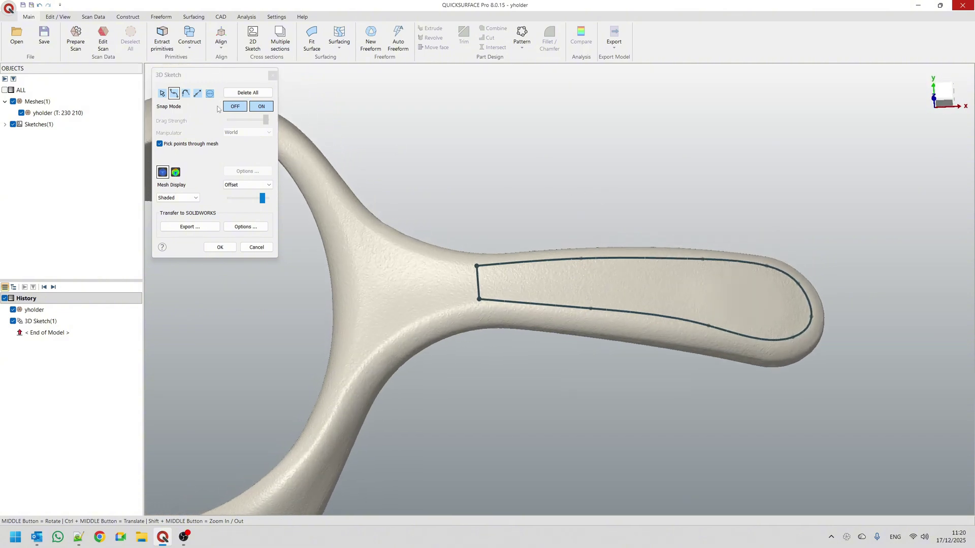
pyautogui.click(162, 93)
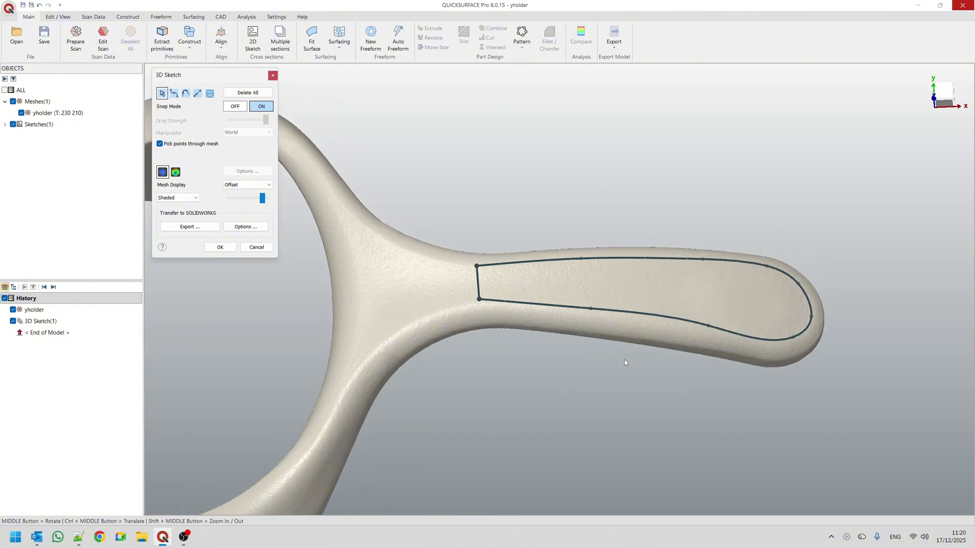
pyautogui.scroll(4, 680, 345)
pyautogui.moveTo(754, 313); pyautogui.dragTo(731, 308)
pyautogui.moveTo(656, 234); pyautogui.dragTo(677, 283, button='middle')
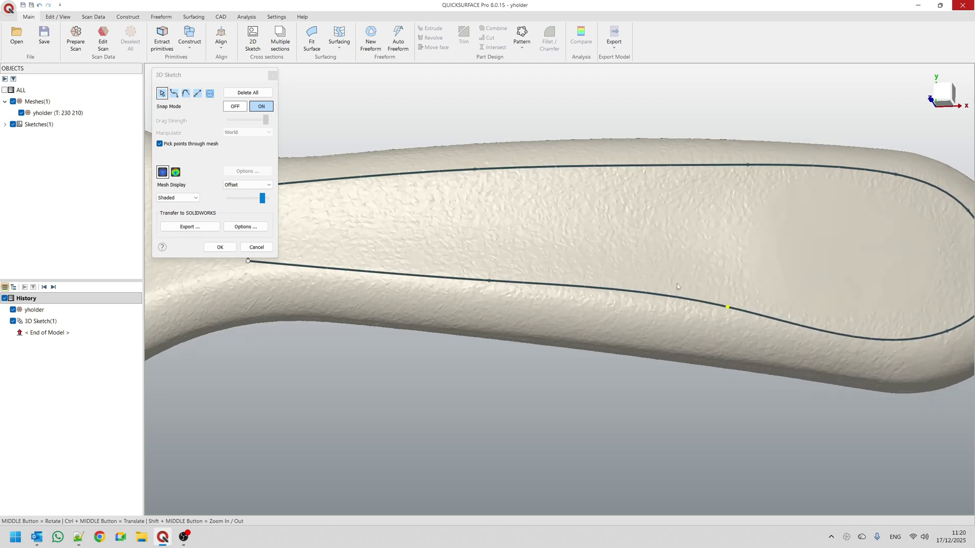
pyautogui.moveTo(947, 331); pyautogui.dragTo(922, 324)
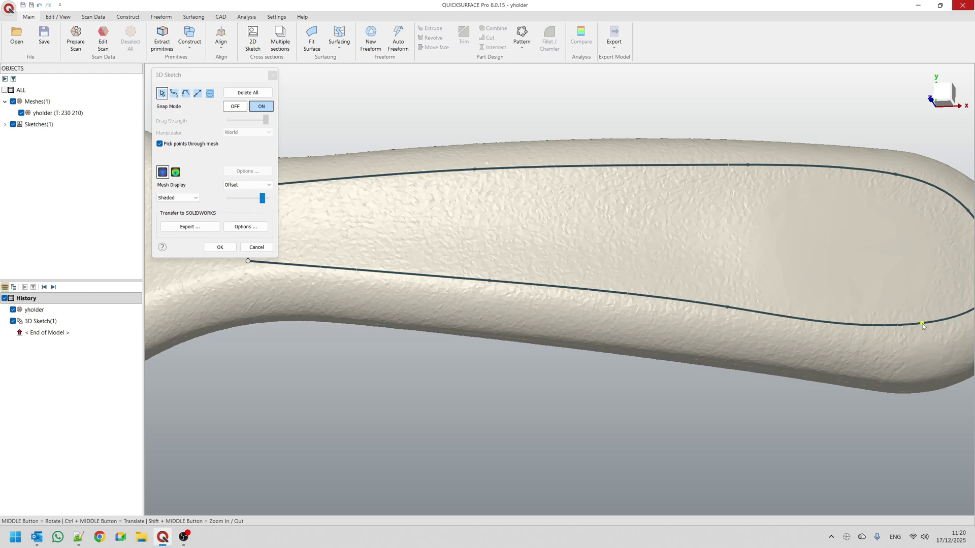
pyautogui.scroll(-5, 627, 252)
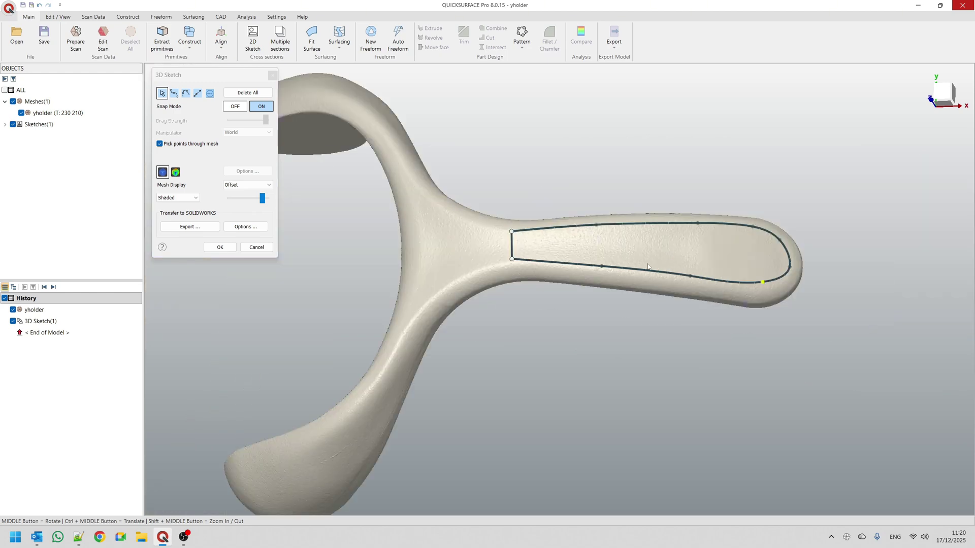
pyautogui.moveTo(513, 335); pyautogui.dragTo(492, 270, button='middle')
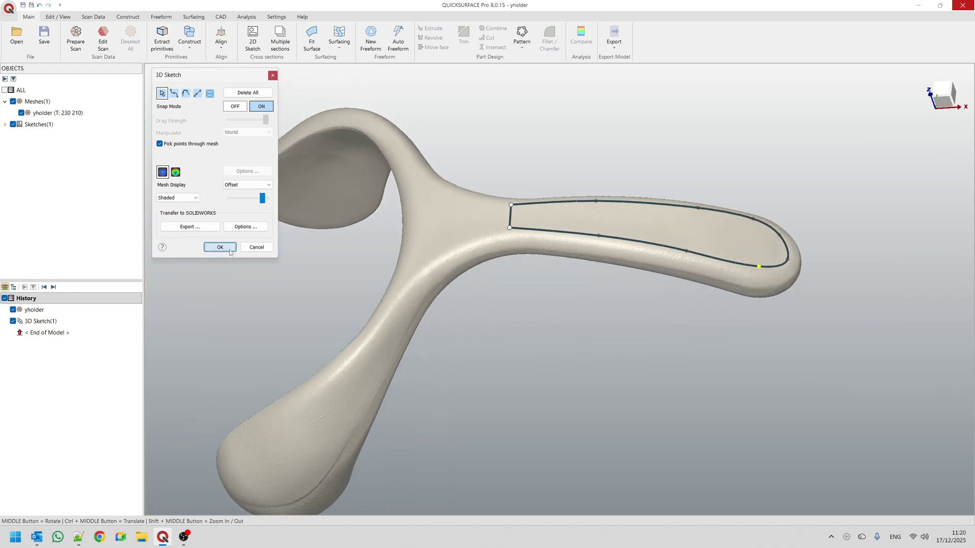
pyautogui.click(270, 77)
# - Duplicate the yholder mesh, hide the original, and select yholder - Copy(1)
pyautogui.moveTo(408, 345); pyautogui.dragTo(405, 212, button='middle')
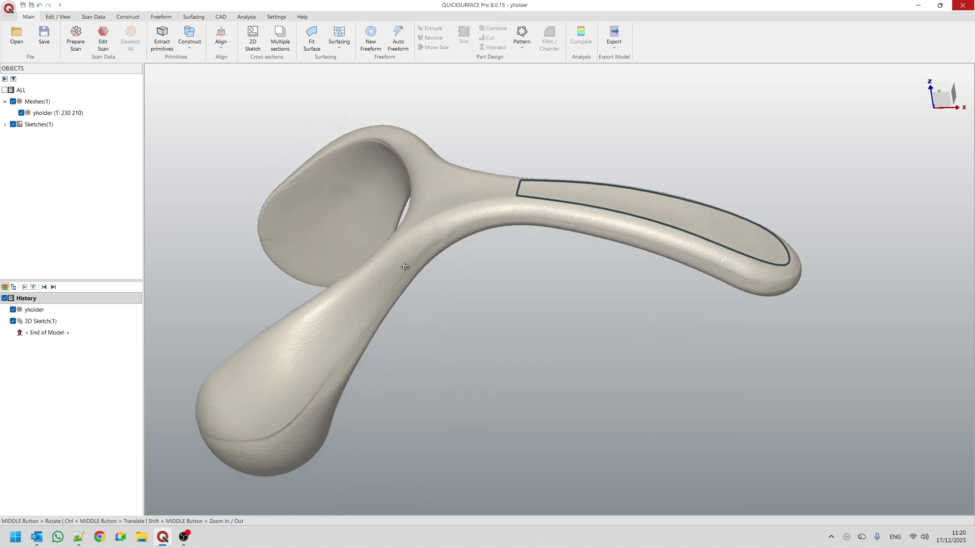
pyautogui.scroll(5, 547, 170)
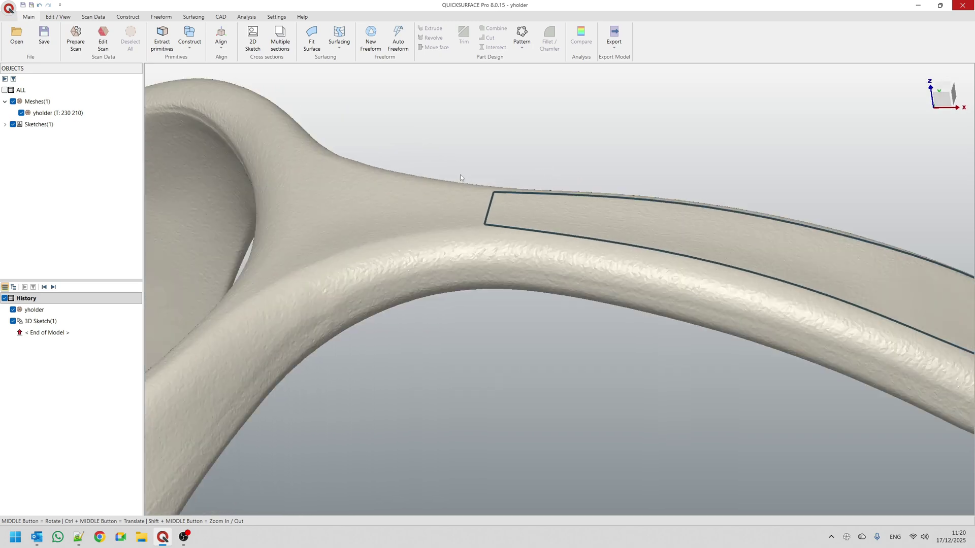
pyautogui.rightClick(71, 114)
pyautogui.click(99, 208)
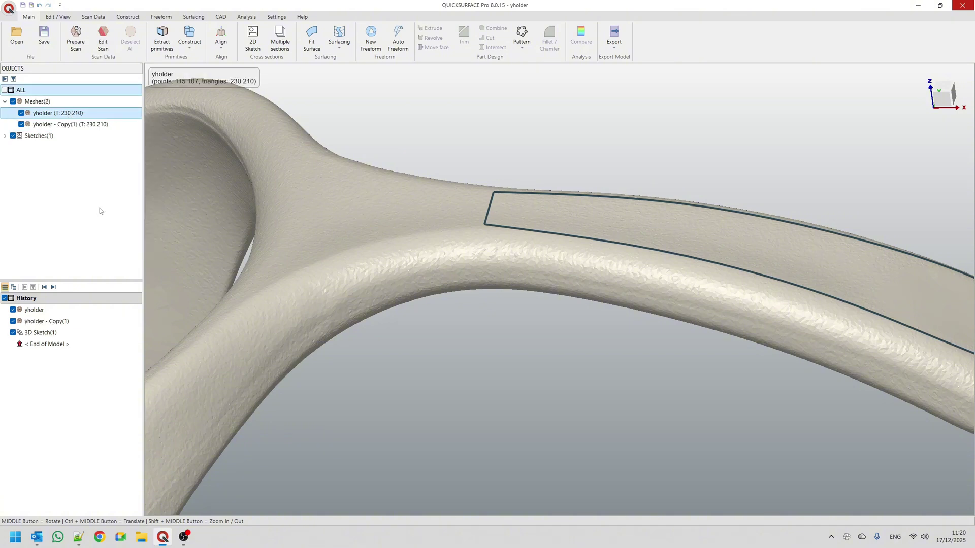
pyautogui.click(21, 115)
pyautogui.click(21, 113)
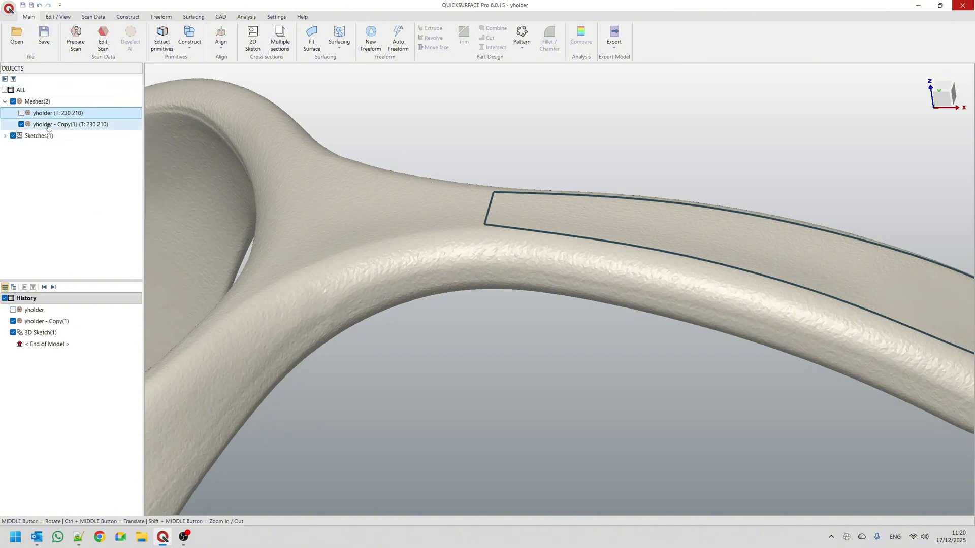
pyautogui.click(81, 128)
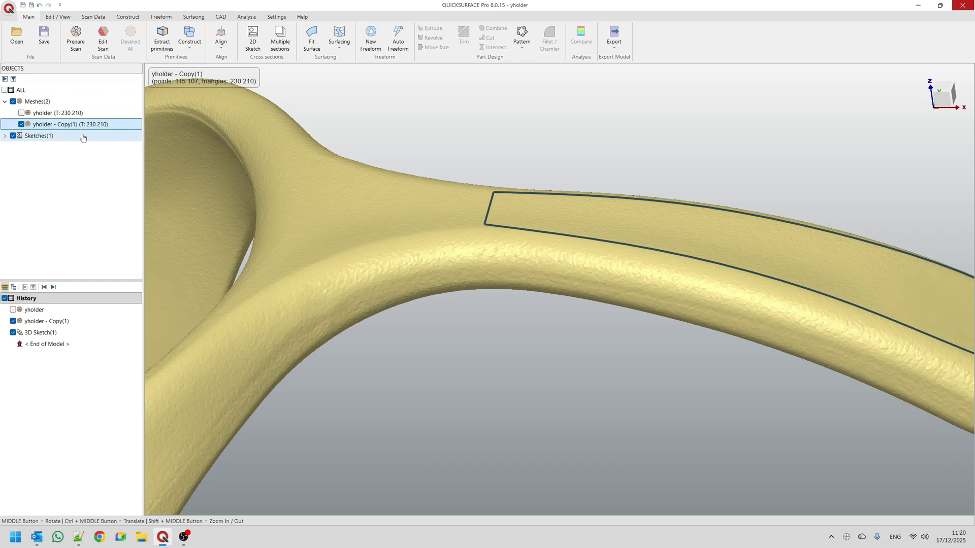
# - Enter Edit Scan on the copy and set up Split Mesh along 3D Sketch(1) with a 5 mm offset
pyautogui.click(103, 39)
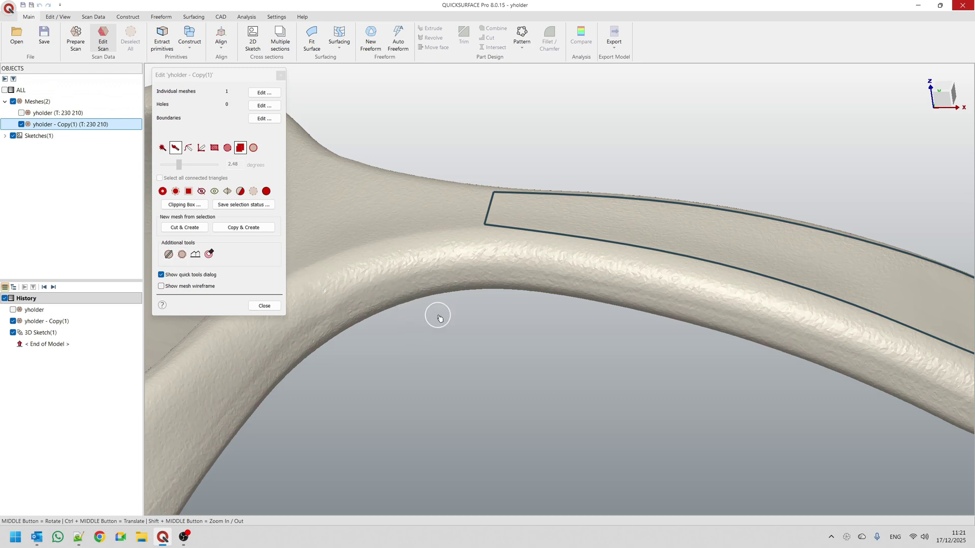
pyautogui.moveTo(468, 359); pyautogui.dragTo(390, 320, button='middle')
pyautogui.scroll(-3, 394, 325)
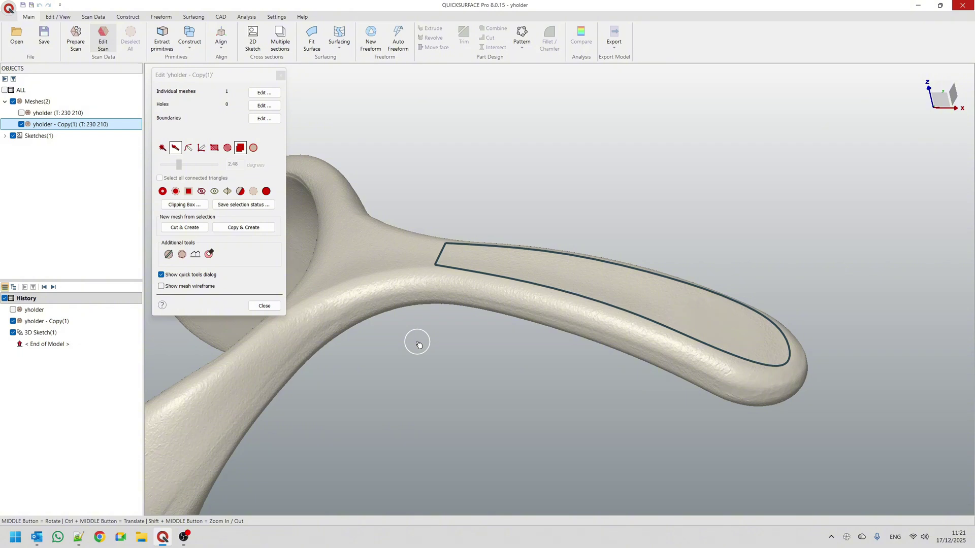
pyautogui.click(168, 255)
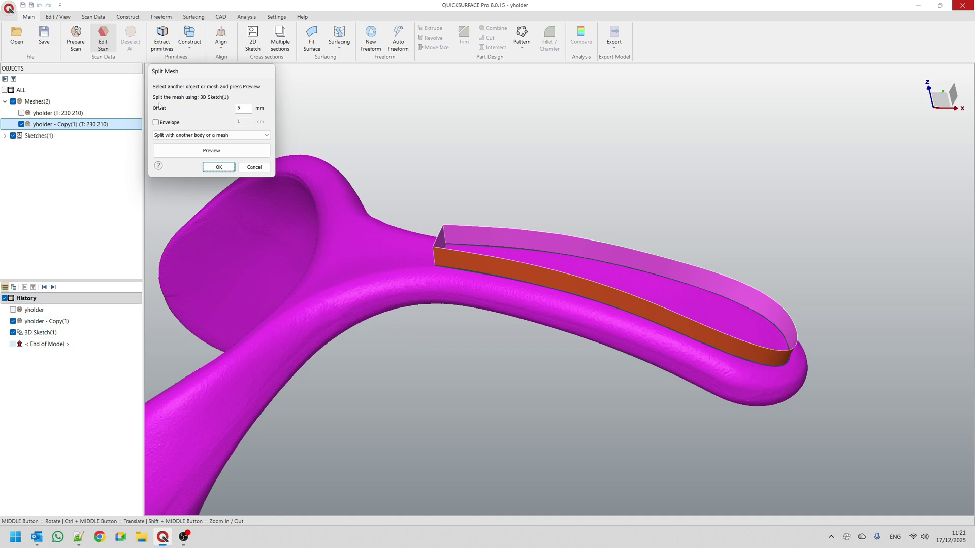
# - Pick 3D Sketch(1) as the splitting object, keeping the 5 mm offset
pyautogui.click(398, 125)
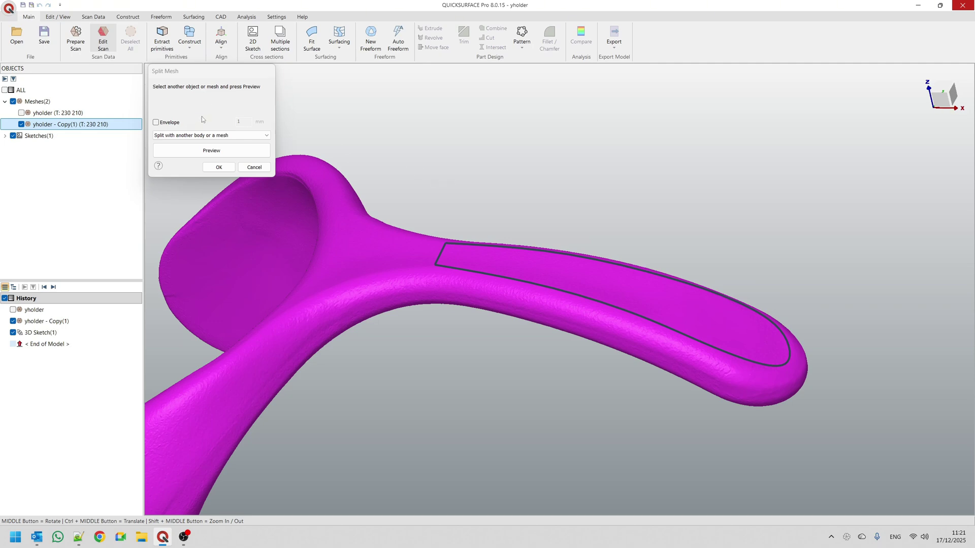
pyautogui.click(37, 334)
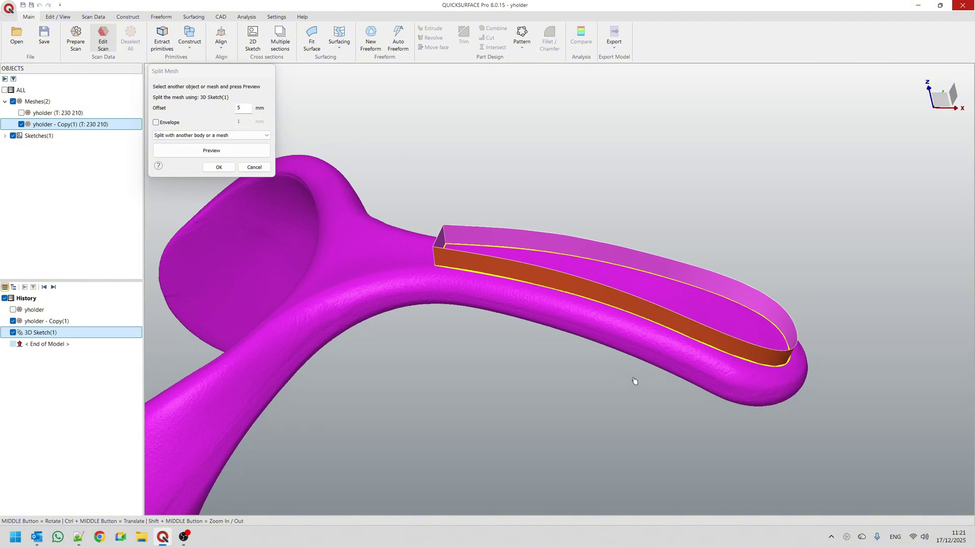
pyautogui.moveTo(589, 332); pyautogui.dragTo(593, 284, button='middle')
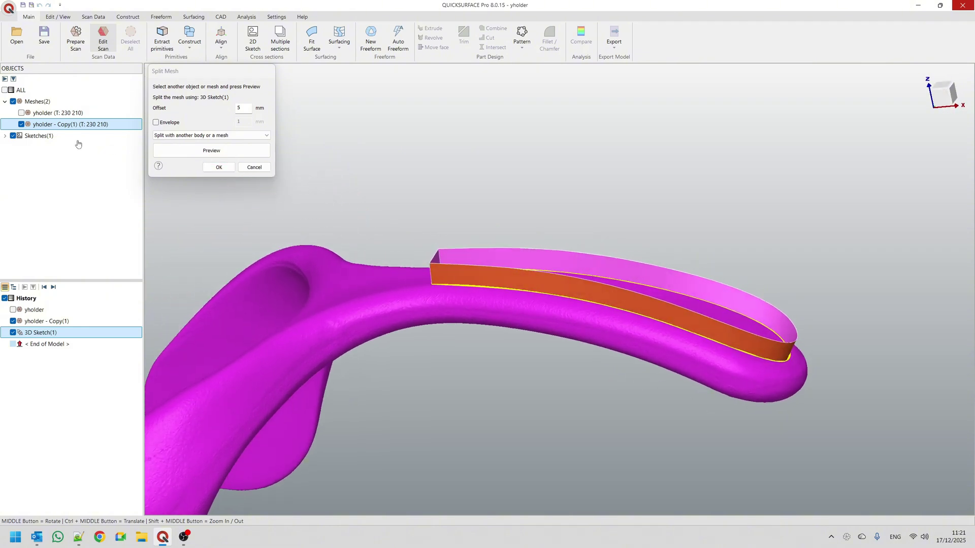
# - Hide yholder - Copy(1) to inspect the split strip, then show it again
pyautogui.click(21, 125)
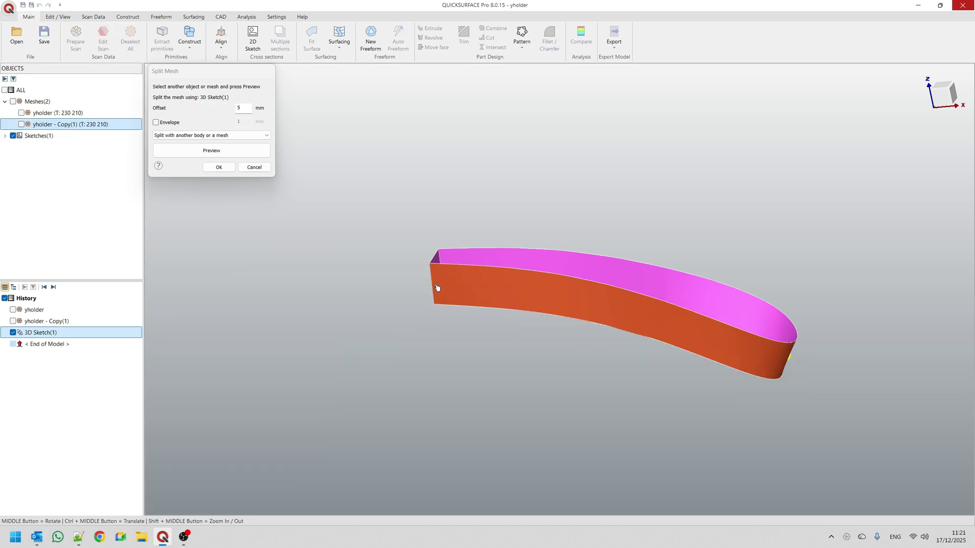
pyautogui.moveTo(481, 298); pyautogui.dragTo(462, 387, button='middle')
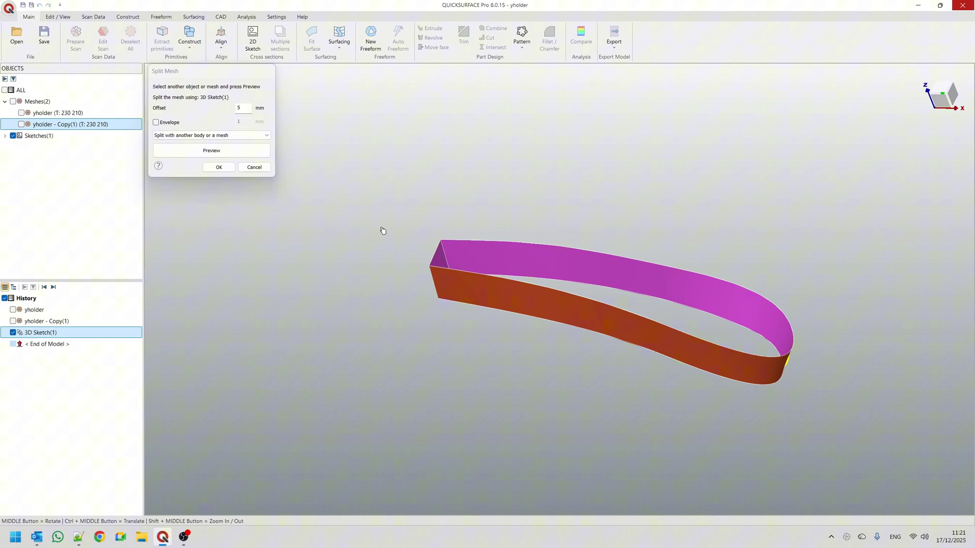
pyautogui.click(16, 321)
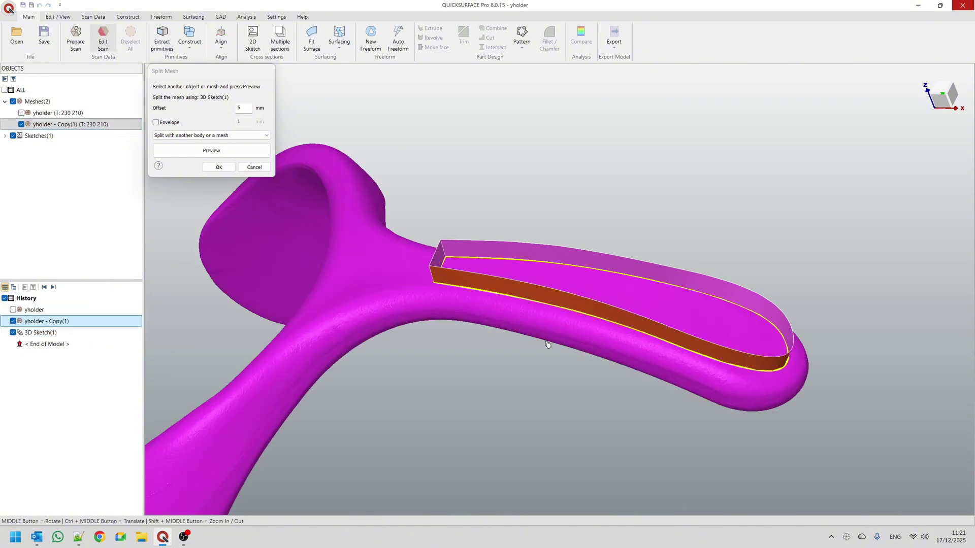
pyautogui.scroll(2, 588, 350)
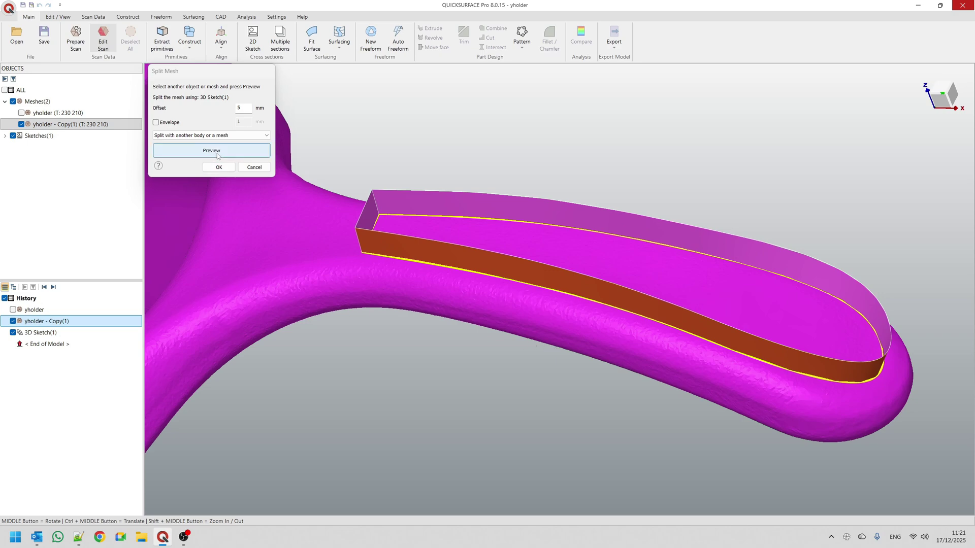
# - Preview the split, then change the offset from 5 to 1 mm and preview again
pyautogui.click(218, 156)
pyautogui.moveTo(500, 319); pyautogui.dragTo(531, 195, button='middle')
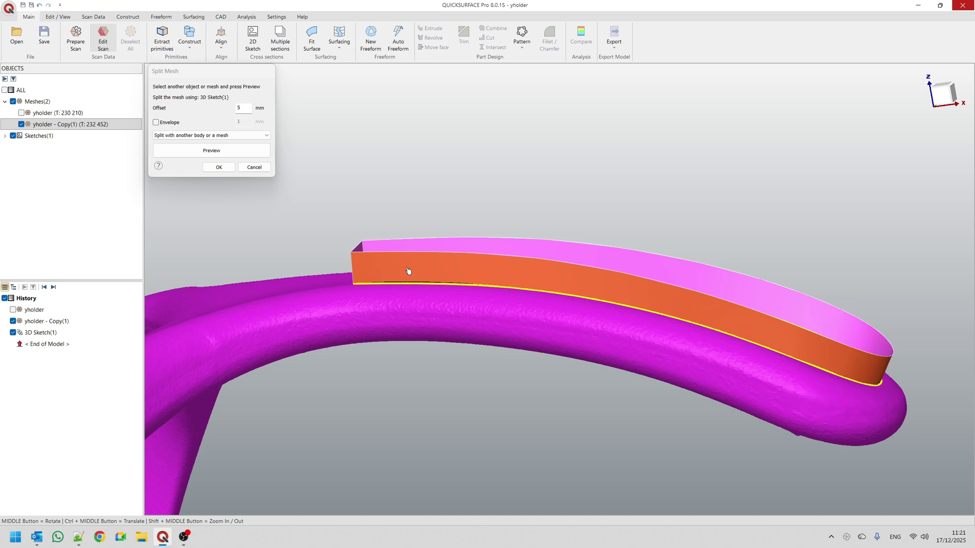
pyautogui.click(231, 109)
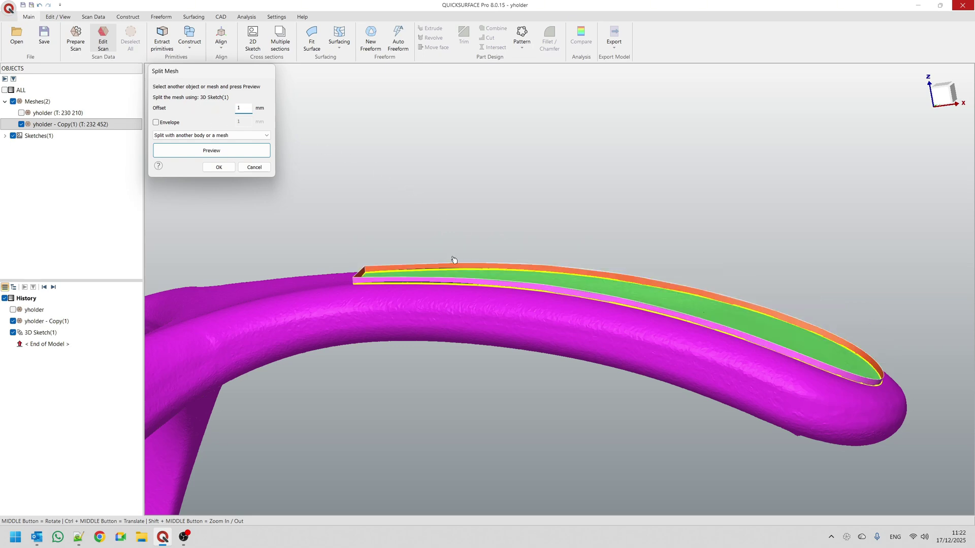
pyautogui.scroll(3, 365, 290)
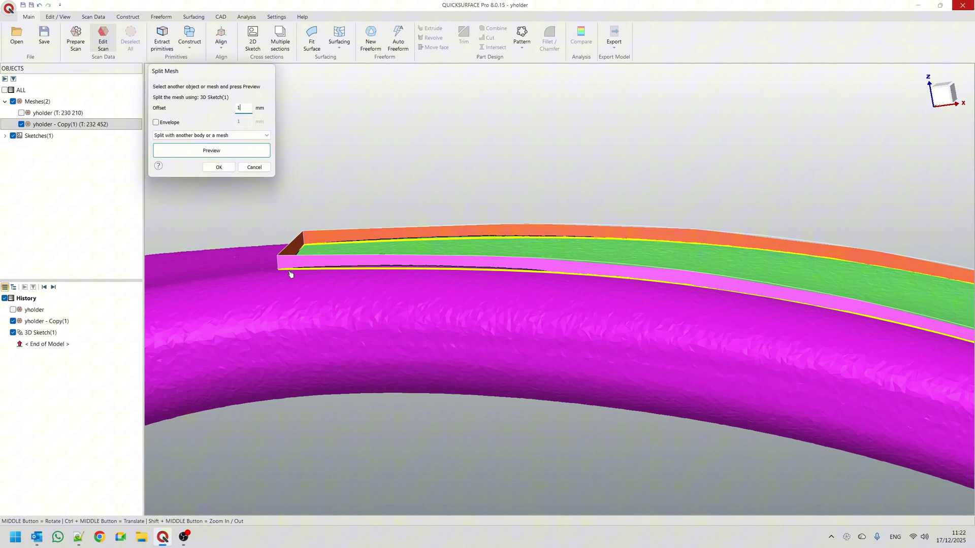
pyautogui.scroll(-3, 426, 292)
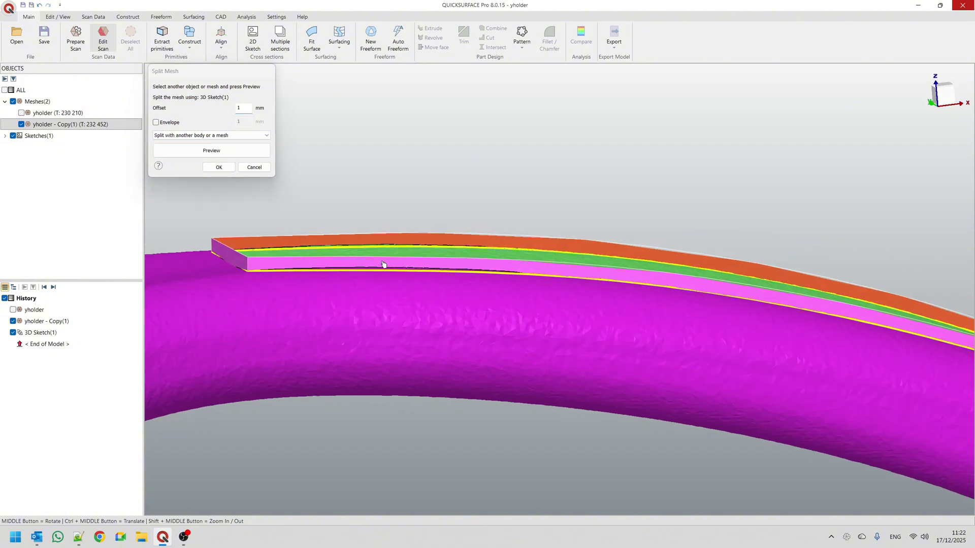
pyautogui.scroll(-2, 382, 263)
pyautogui.moveTo(576, 306); pyautogui.dragTo(441, 301, button='middle')
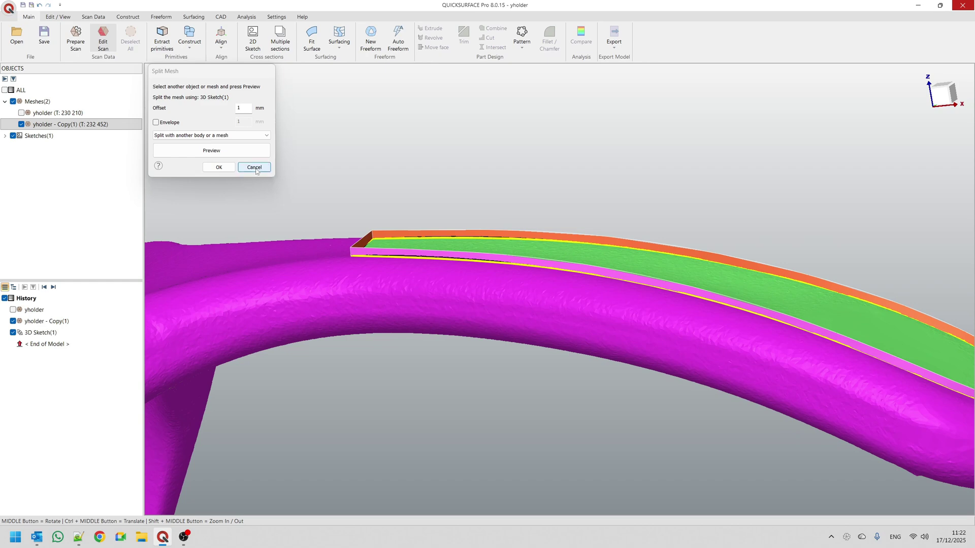
pyautogui.click(212, 150)
pyautogui.moveTo(404, 205); pyautogui.dragTo(409, 303, button='middle')
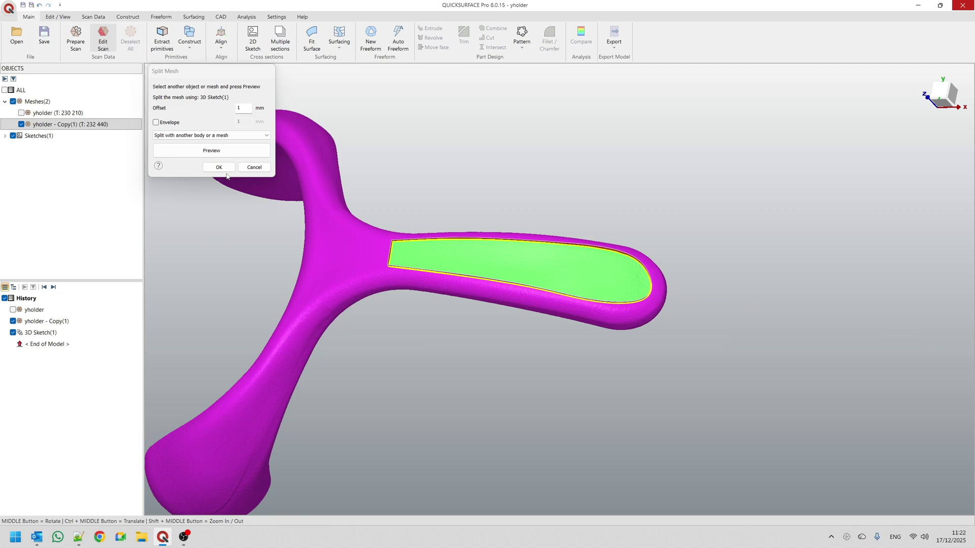
# - Apply the split and remove the green inner piece from the yholder copy
pyautogui.click(219, 167)
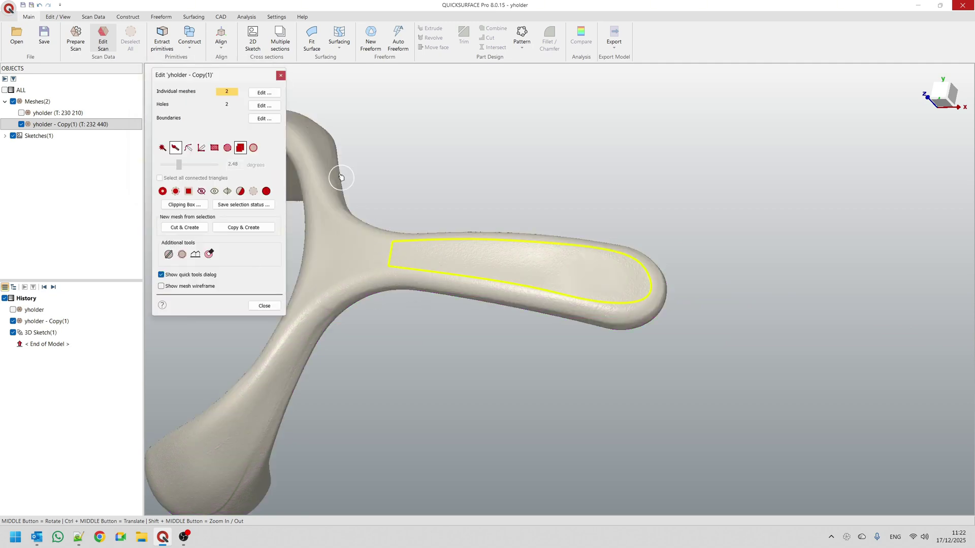
pyautogui.click(264, 93)
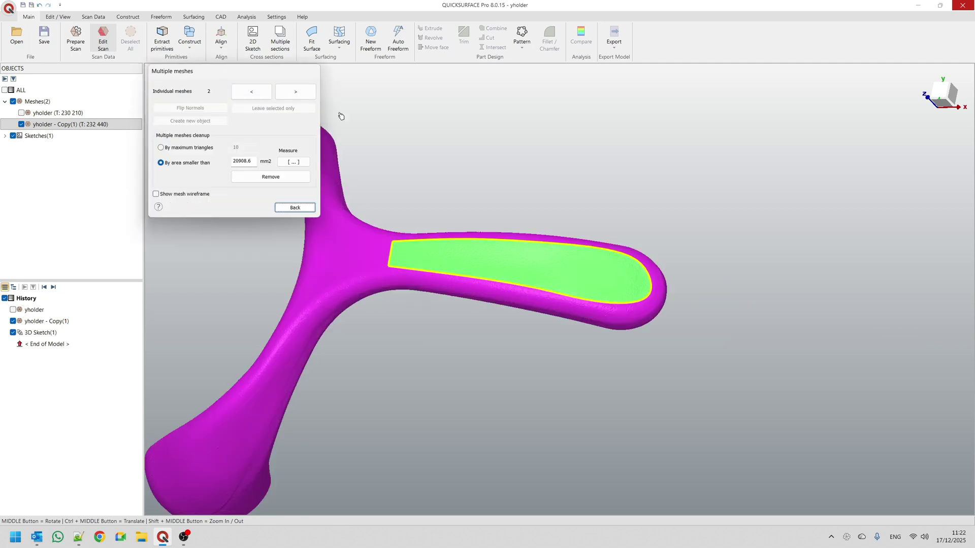
pyautogui.click(492, 262)
pyautogui.click(481, 247)
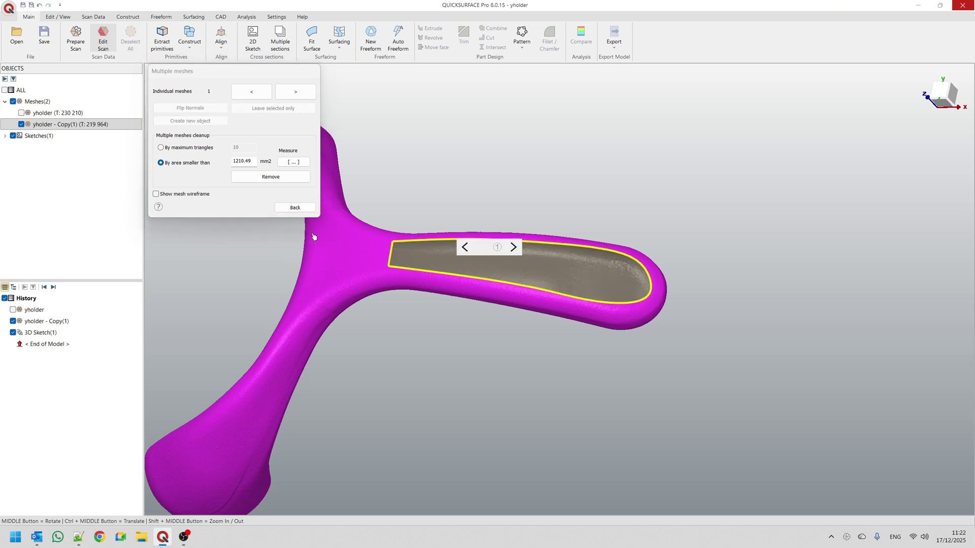
pyautogui.click(295, 208)
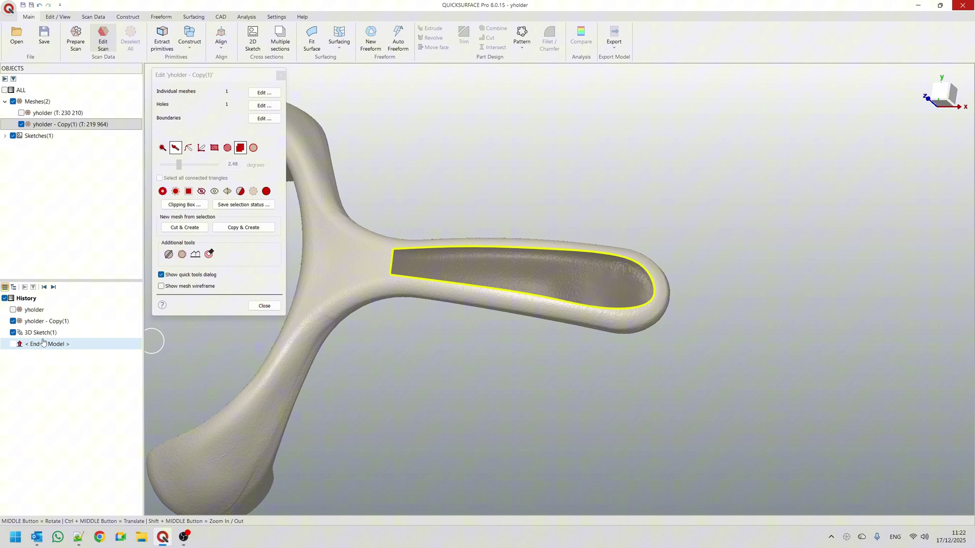
# - Hide 3D Sketch(1), inspect the cut edge, and close mesh editing
pyautogui.click(12, 332)
pyautogui.scroll(3, 428, 285)
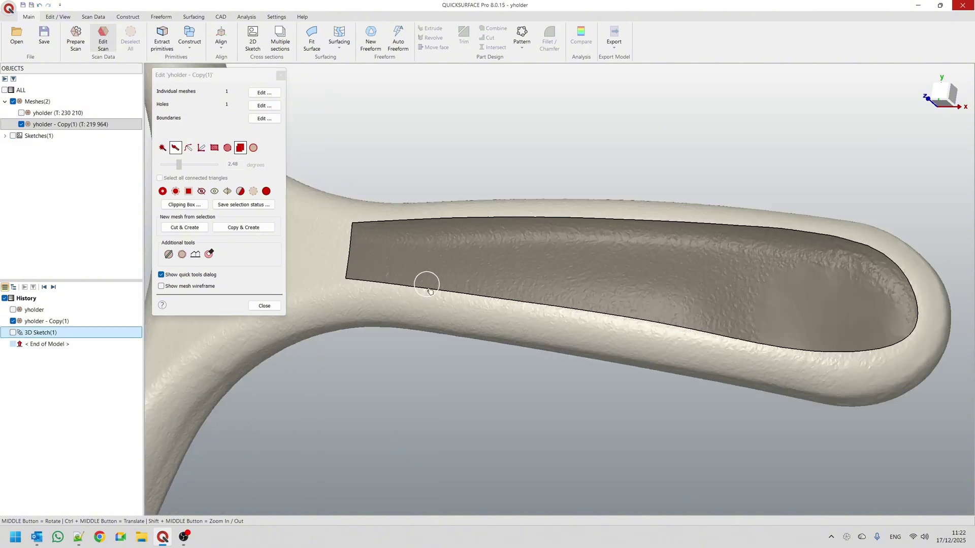
pyautogui.moveTo(413, 309); pyautogui.dragTo(426, 222, button='middle')
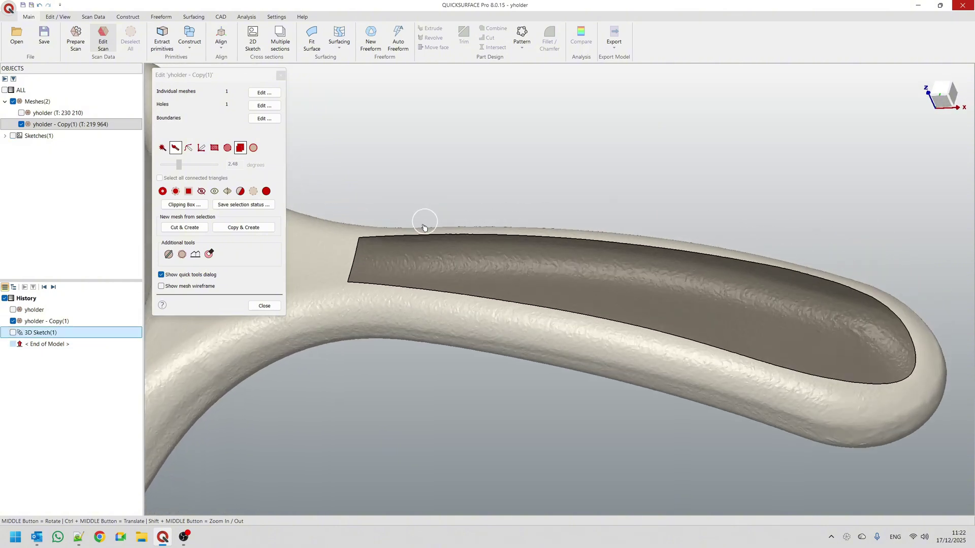
pyautogui.click(264, 306)
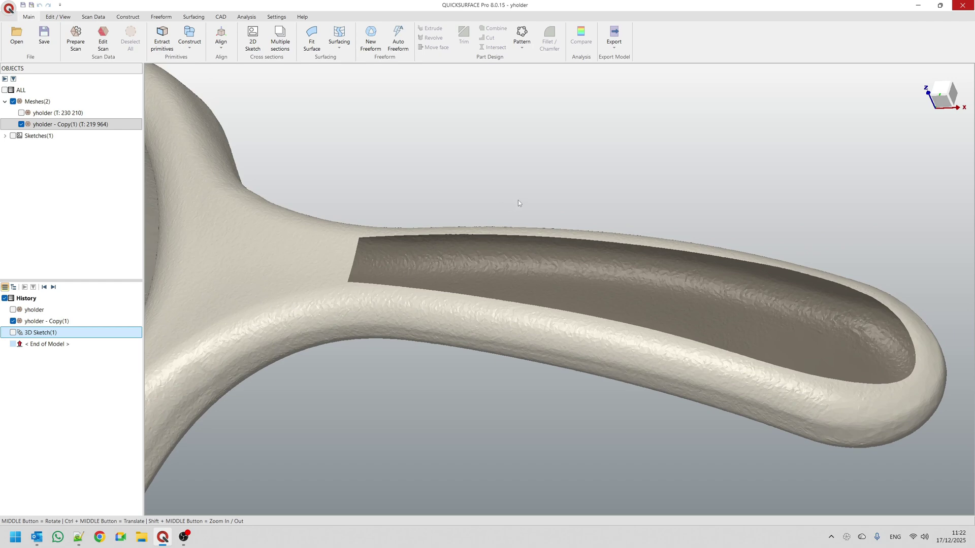
# - Open recent file 01_stampo 1_2 mesh trimming.qsf without saving the current model
pyautogui.hotkey('alt', 'Tab')
pyautogui.click(9, 8)
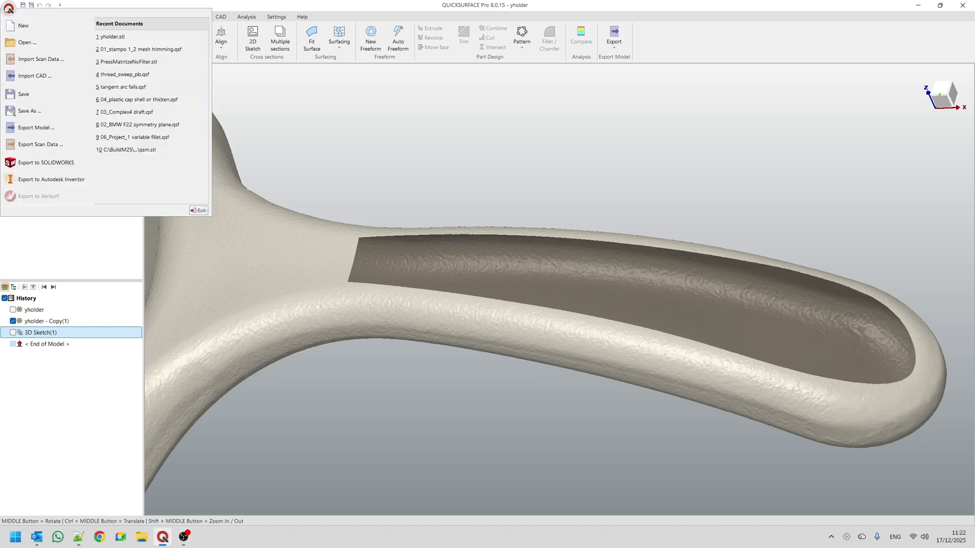
pyautogui.click(139, 49)
pyautogui.click(491, 286)
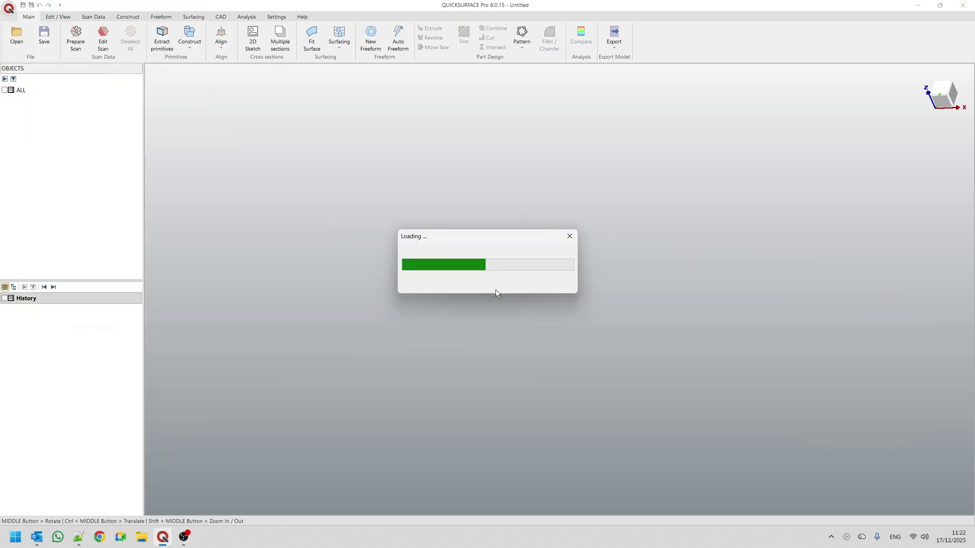
pyautogui.moveTo(483, 375); pyautogui.dragTo(407, 193, button='middle')
# - Show 3D Sketch(1) on the stampo 1_2 mesh and tilt the mould to inspect it
pyautogui.scroll(3, 573, 365)
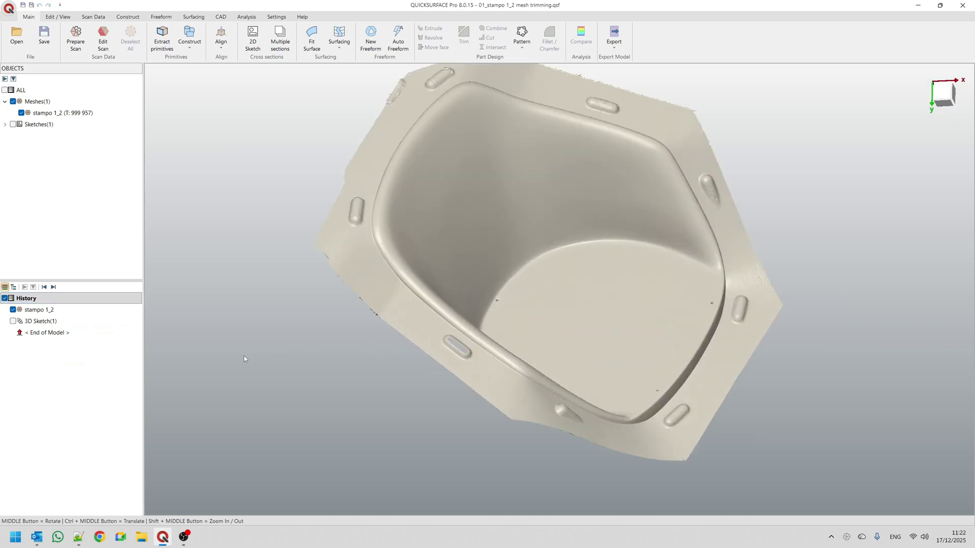
pyautogui.click(13, 321)
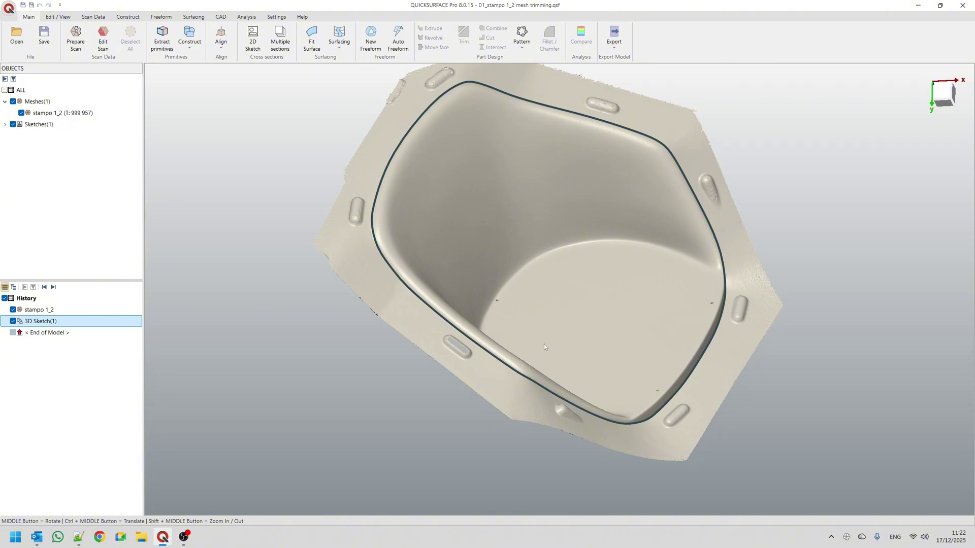
pyautogui.moveTo(385, 356); pyautogui.dragTo(354, 213, button='middle')
pyautogui.scroll(5, 430, 147)
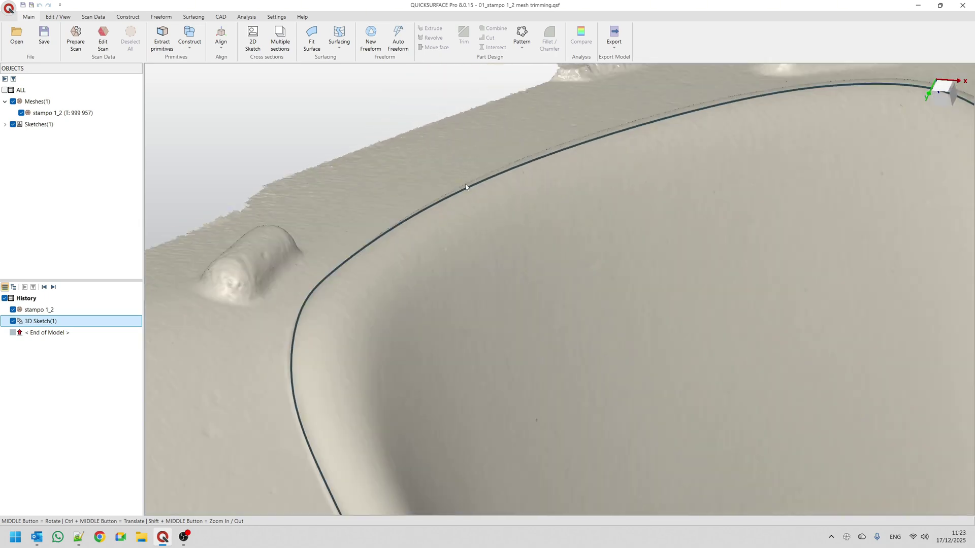
# - Pull a point on the sketch curve left to reshape the trim line, then confirm it
pyautogui.doubleClick(467, 189)
pyautogui.moveTo(455, 285)
pyautogui.mouseDown(button='middle')
pyautogui.moveTo(591, 330)
pyautogui.moveTo(478, 258)
pyautogui.mouseUp(button='middle')
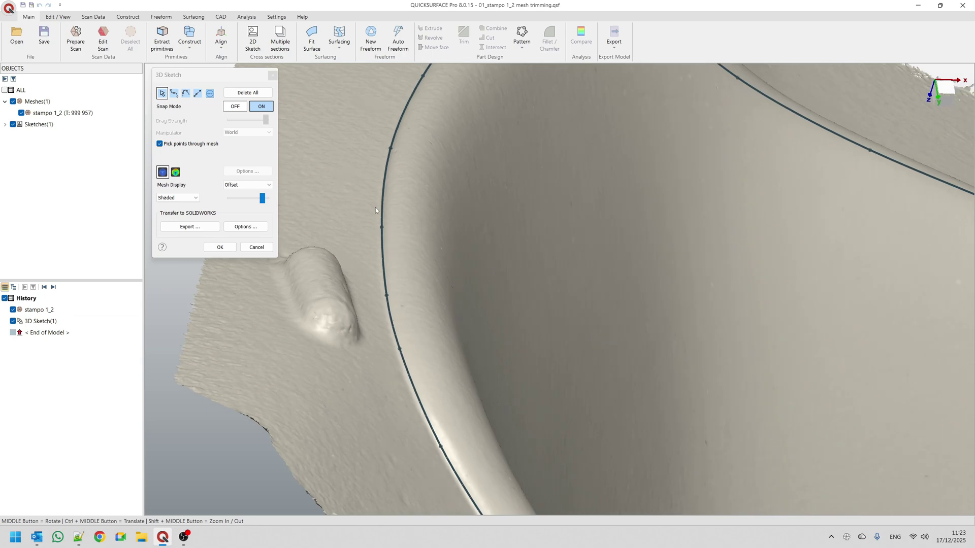
pyautogui.scroll(5, 387, 136)
pyautogui.moveTo(396, 178); pyautogui.dragTo(362, 170)
pyautogui.click(229, 248)
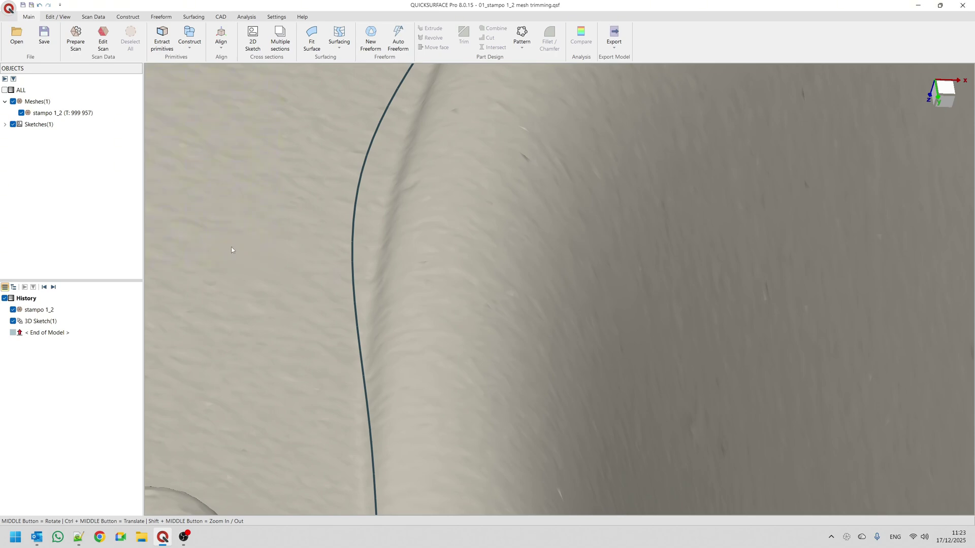
# - Select the stampo 1_2 scan mesh to display its point and triangle counts
pyautogui.scroll(-5, 416, 269)
pyautogui.moveTo(416, 269)
pyautogui.mouseDown(button='middle')
pyautogui.moveTo(466, 267)
pyautogui.moveTo(491, 192)
pyautogui.mouseUp(button='middle')
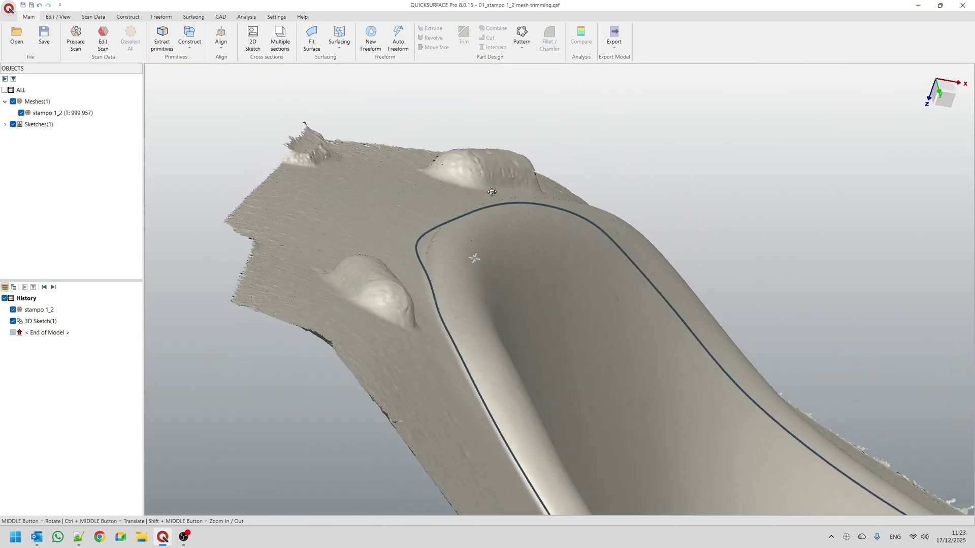
pyautogui.click(345, 182)
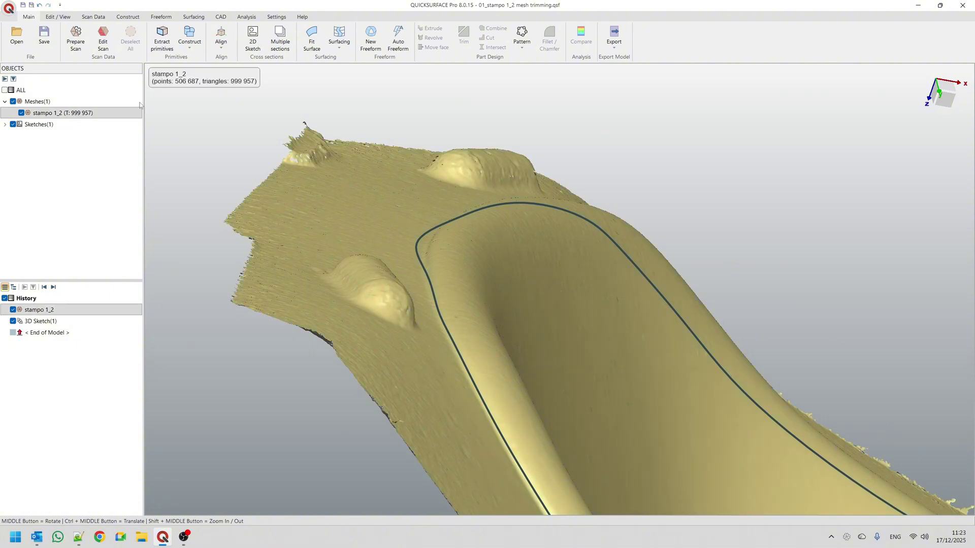
# - Preview a Split Mesh of stampo 1_2 along 3D Sketch(1) at 5 mm offset and inspect it
pyautogui.click(103, 38)
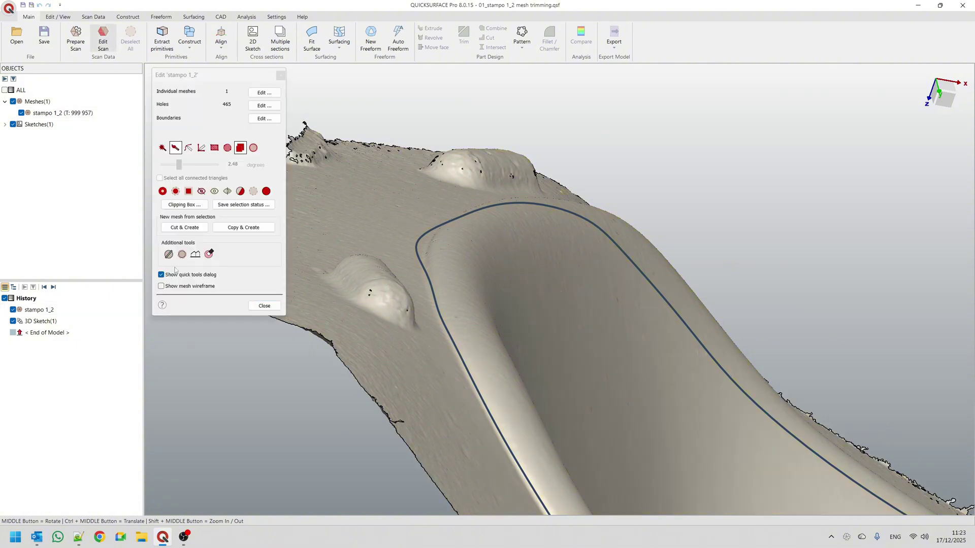
pyautogui.click(169, 255)
pyautogui.scroll(3, 444, 254)
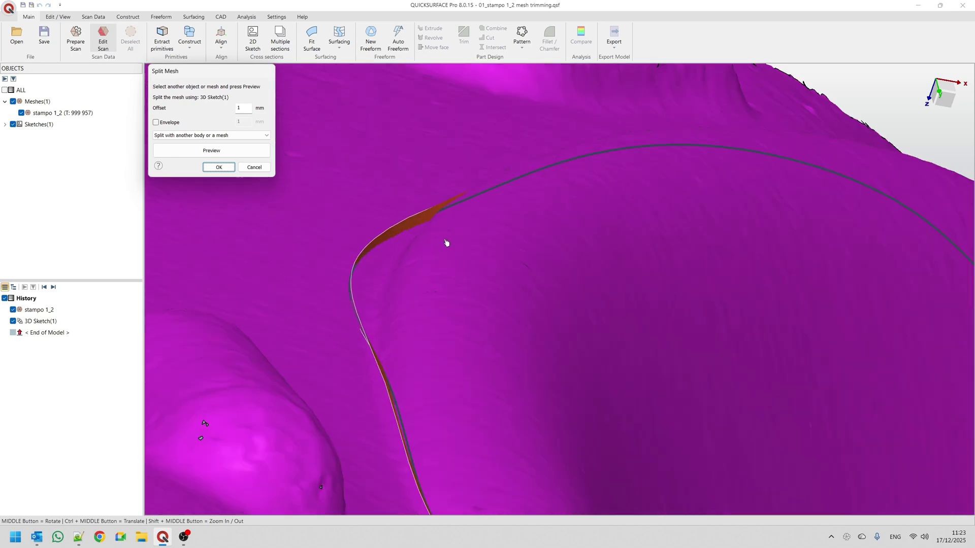
pyautogui.moveTo(459, 272)
pyautogui.mouseDown(button='middle')
pyautogui.moveTo(449, 272)
pyautogui.moveTo(477, 269)
pyautogui.moveTo(454, 274)
pyautogui.mouseUp(button='middle')
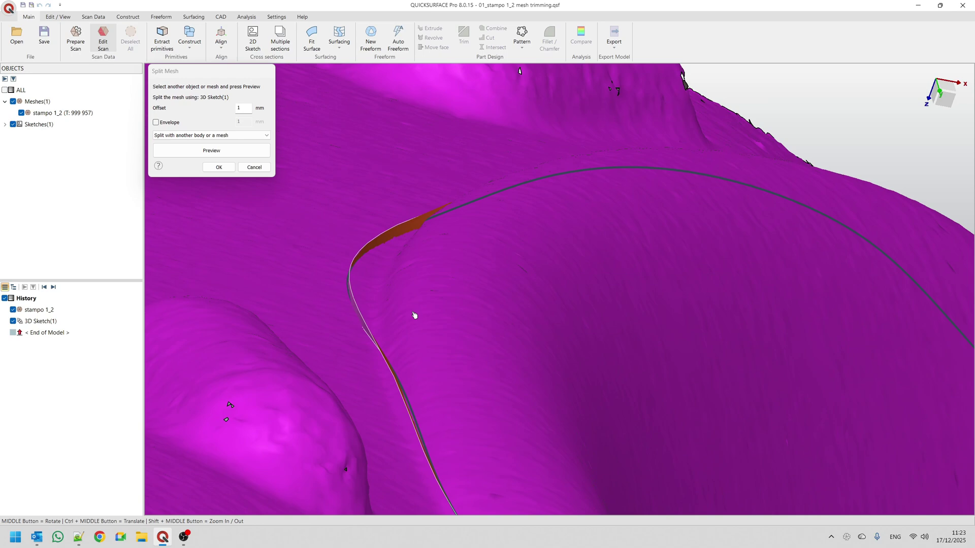
pyautogui.moveTo(398, 349)
pyautogui.mouseDown(button='middle')
pyautogui.moveTo(388, 265)
pyautogui.moveTo(448, 291)
pyautogui.moveTo(479, 281)
pyautogui.moveTo(480, 264)
pyautogui.moveTo(479, 279)
pyautogui.moveTo(423, 264)
pyautogui.mouseUp(button='middle')
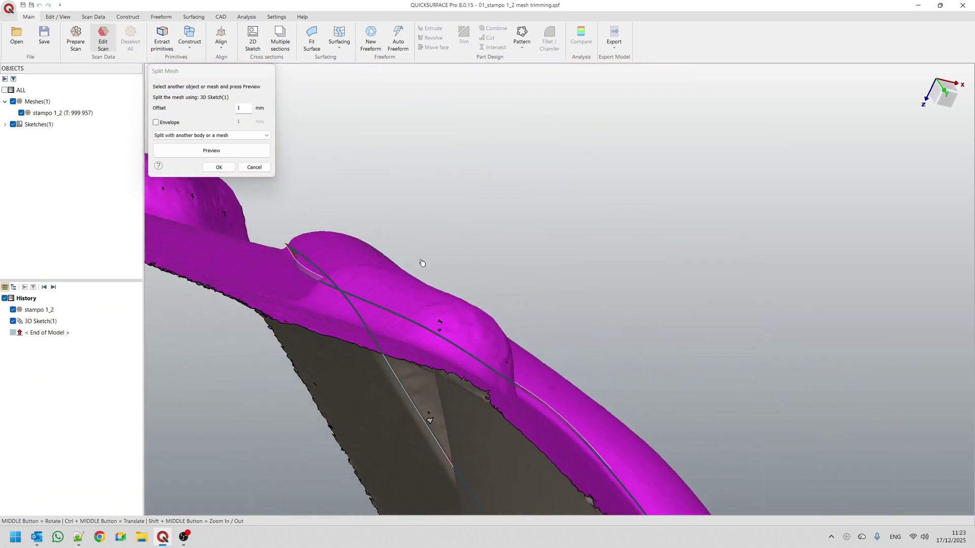
pyautogui.click(221, 112)
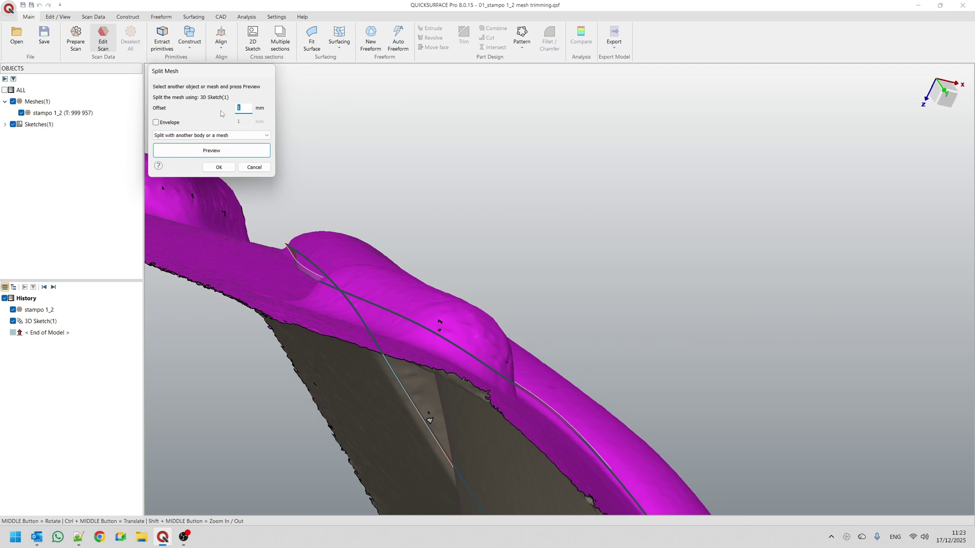
pyautogui.click(232, 148)
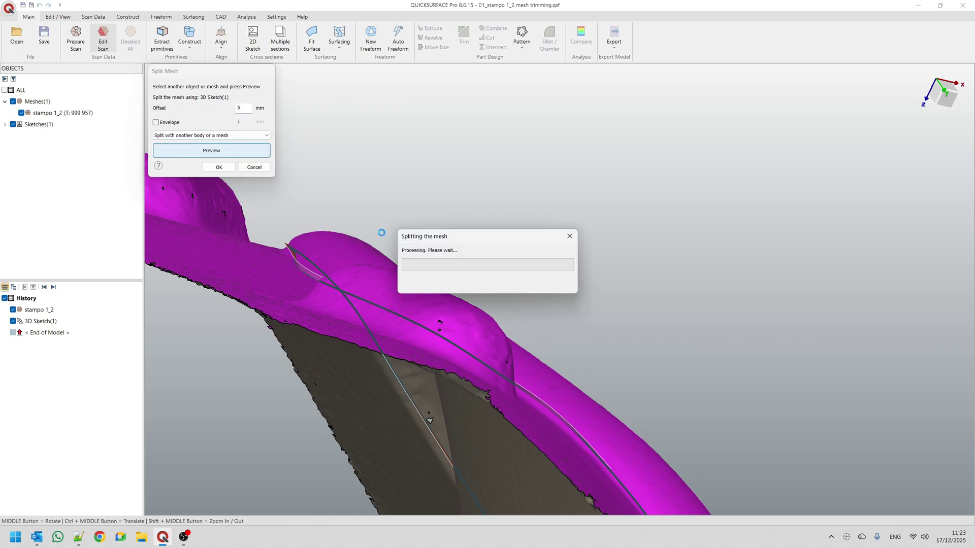
pyautogui.moveTo(386, 244); pyautogui.dragTo(334, 292, button='middle')
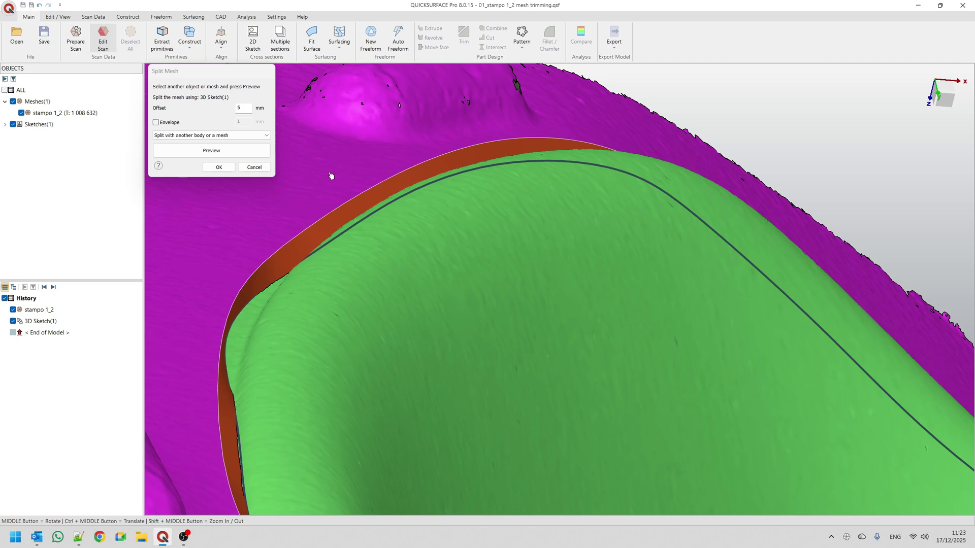
pyautogui.click(251, 169)
# - Cancel the split, close scan editing, and open 3D Sketch(1) for editing
pyautogui.click(254, 167)
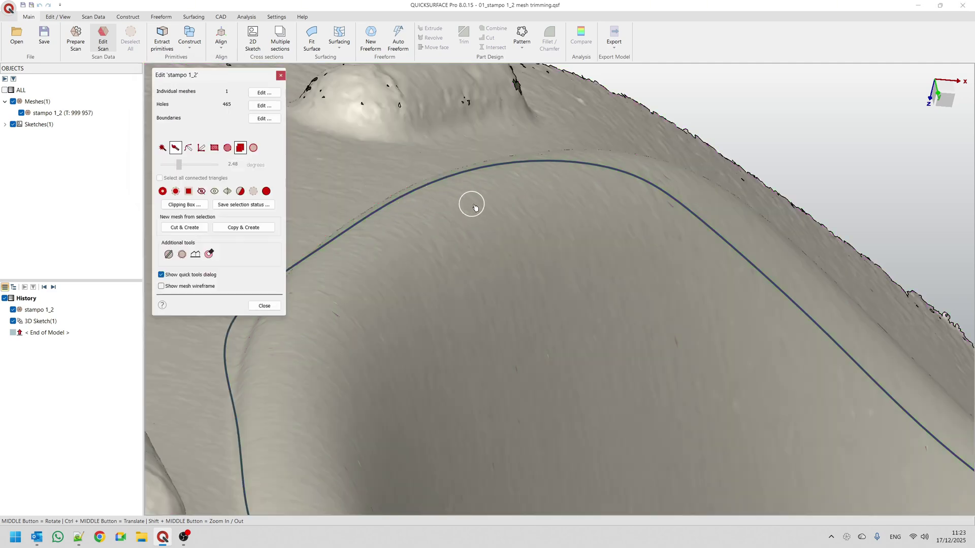
pyautogui.click(264, 305)
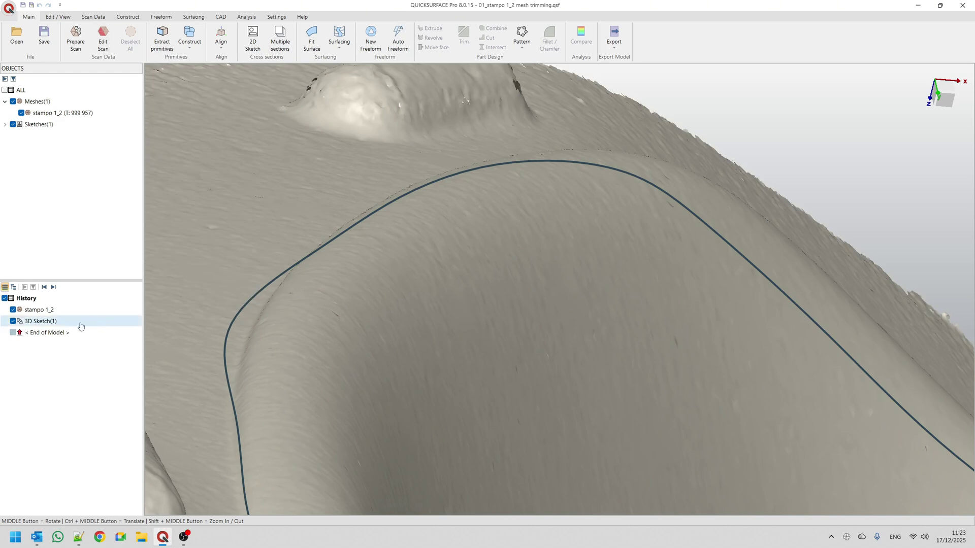
pyautogui.rightClick(53, 322)
pyautogui.click(72, 325)
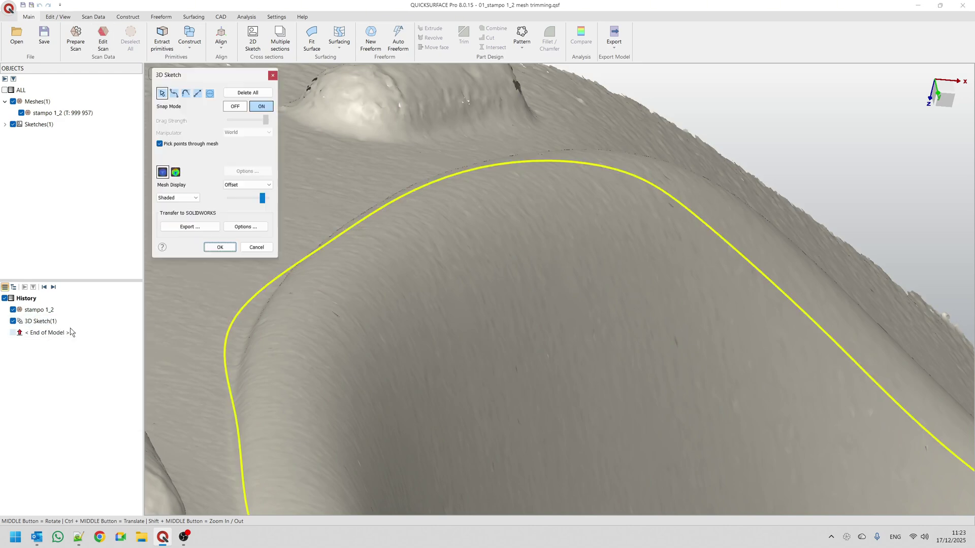
# - Drag one point of the 3D sketch curve to reshape the trim line, then confirm
pyautogui.scroll(-3, 519, 273)
pyautogui.moveTo(519, 273)
pyautogui.mouseDown(button='middle')
pyautogui.moveTo(388, 330)
pyautogui.moveTo(312, 297)
pyautogui.mouseUp(button='middle')
pyautogui.moveTo(345, 303); pyautogui.dragTo(388, 279)
pyautogui.moveTo(444, 314); pyautogui.dragTo(447, 139, button='middle')
pyautogui.moveTo(391, 266); pyautogui.dragTo(389, 252, button='middle')
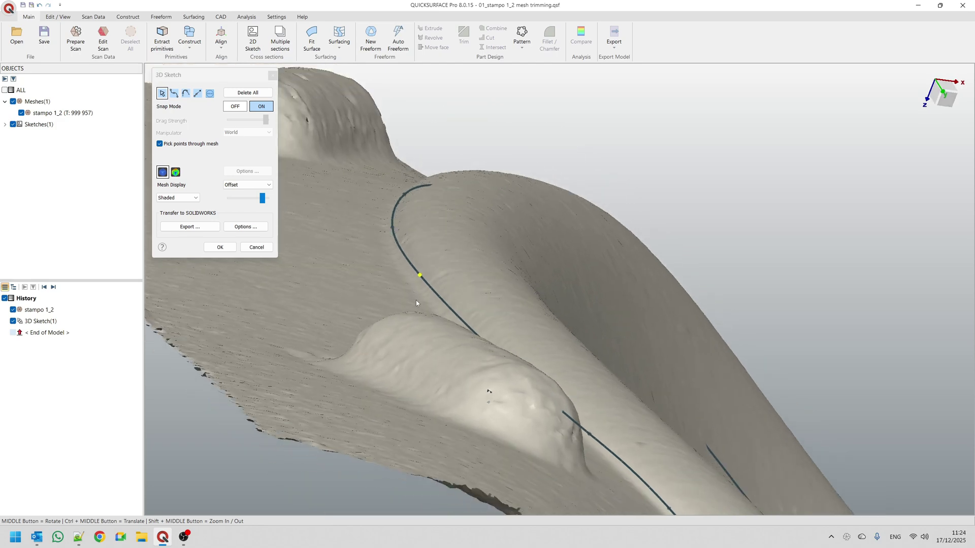
pyautogui.click(228, 252)
pyautogui.click(228, 252)
pyautogui.moveTo(355, 239)
pyautogui.mouseDown(button='middle')
pyautogui.moveTo(397, 224)
pyautogui.moveTo(329, 355)
pyautogui.moveTo(309, 354)
pyautogui.mouseUp(button='middle')
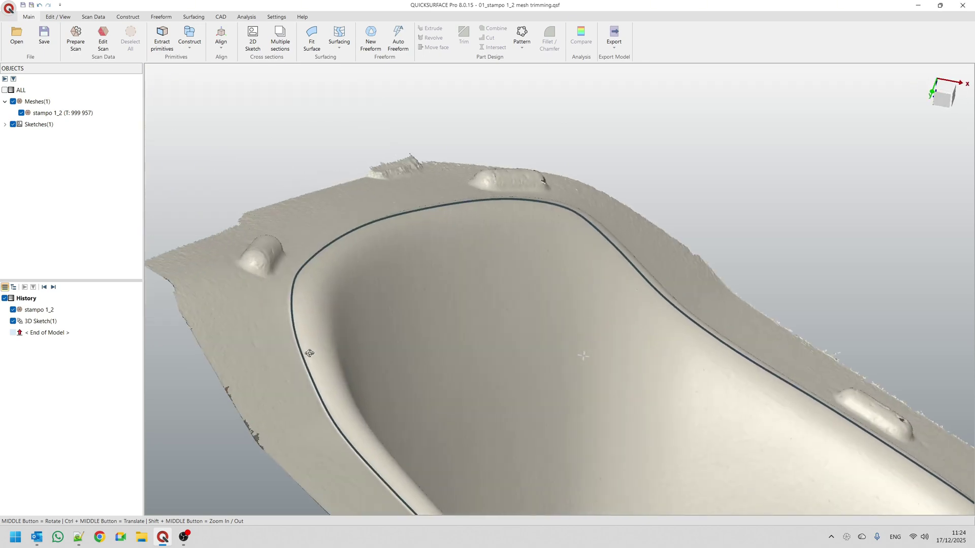
# - Preview a split of stampo 1_2 along 3D Sketch(1) at 1 mm offset and inspect the curve
pyautogui.click(303, 223)
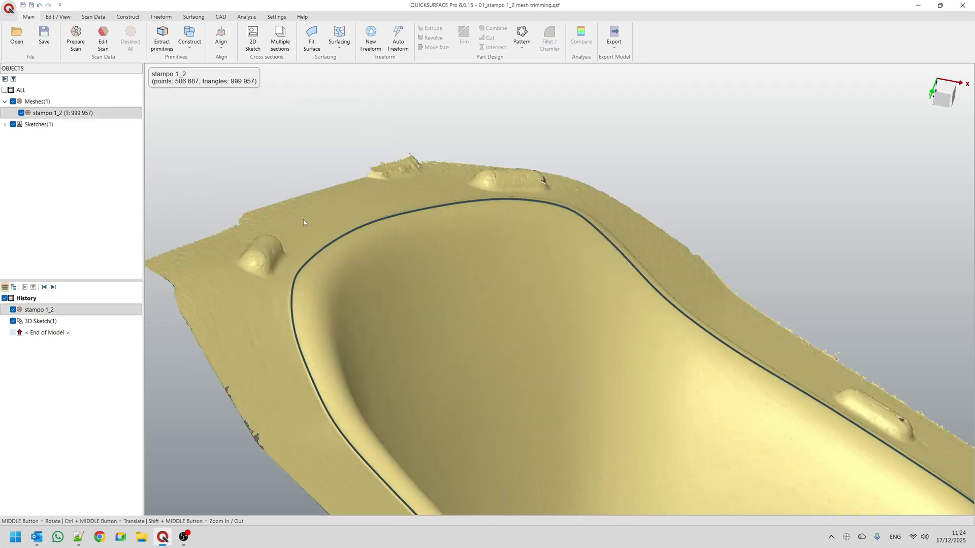
pyautogui.click(104, 41)
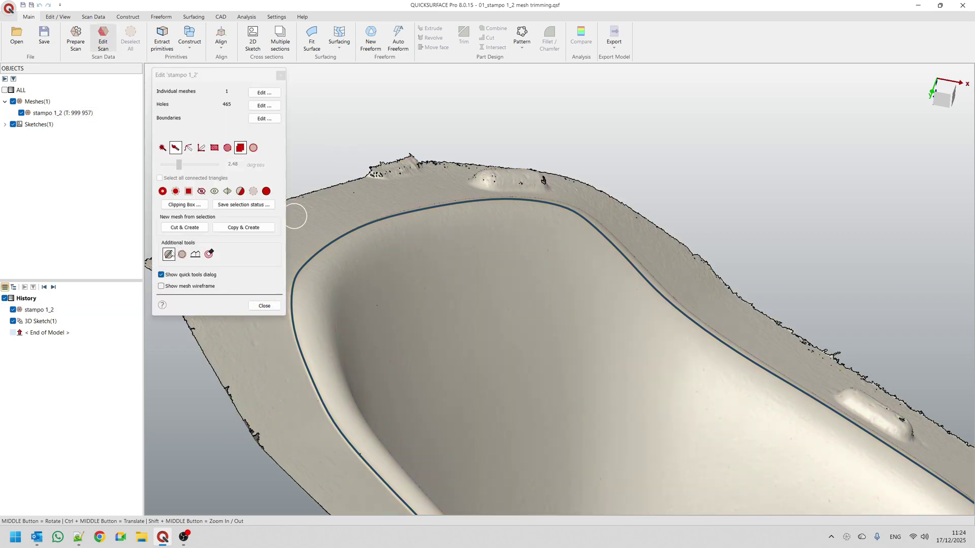
pyautogui.click(168, 254)
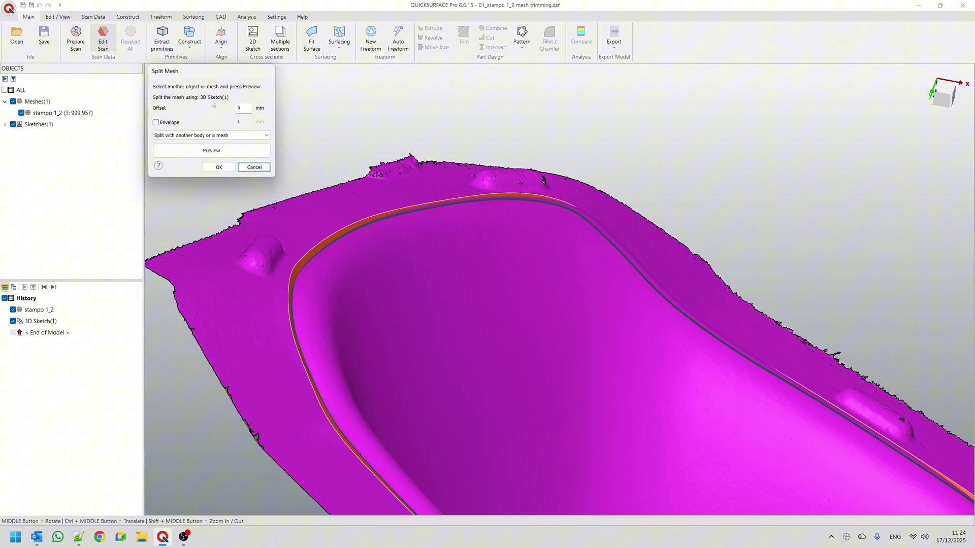
pyautogui.moveTo(419, 217); pyautogui.dragTo(478, 325, button='middle')
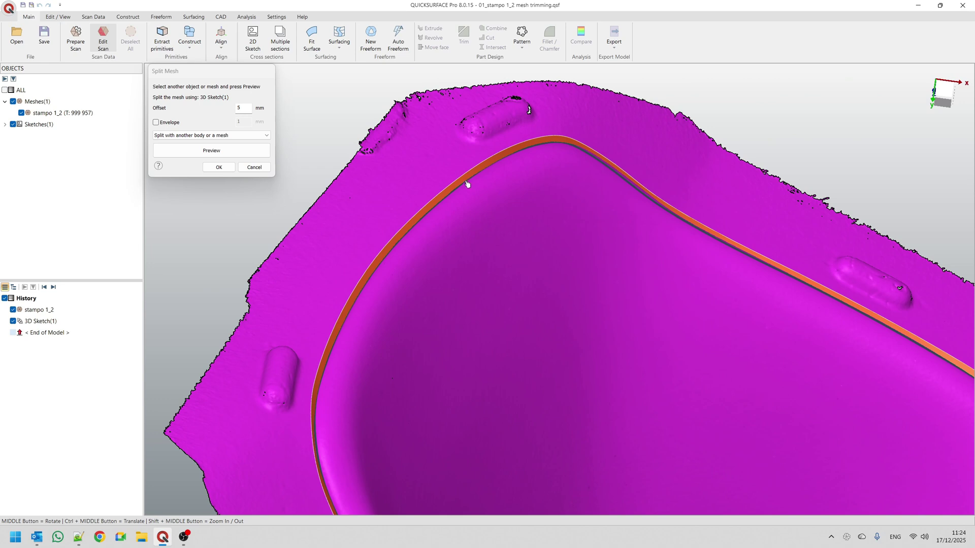
pyautogui.click(211, 109)
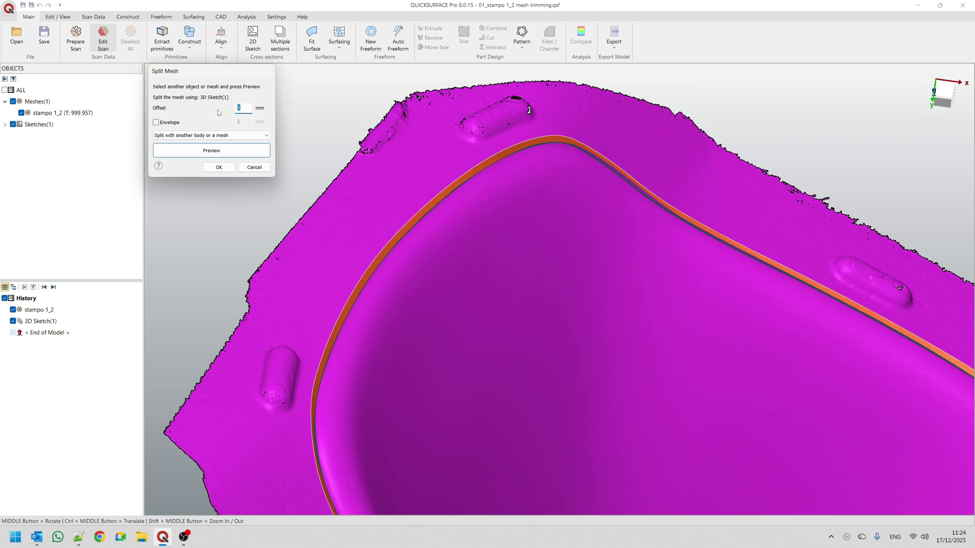
pyautogui.write('1')
pyautogui.click(237, 155)
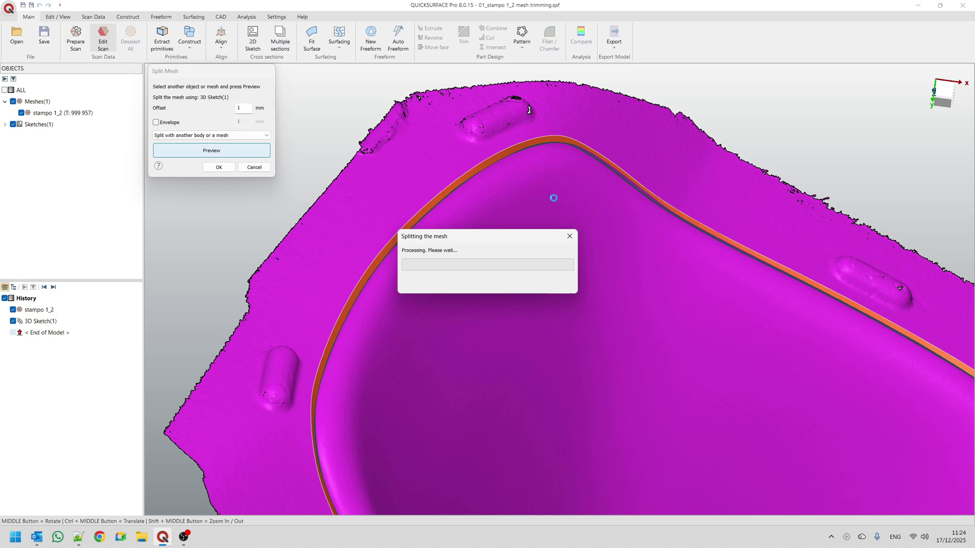
pyautogui.scroll(3, 506, 157)
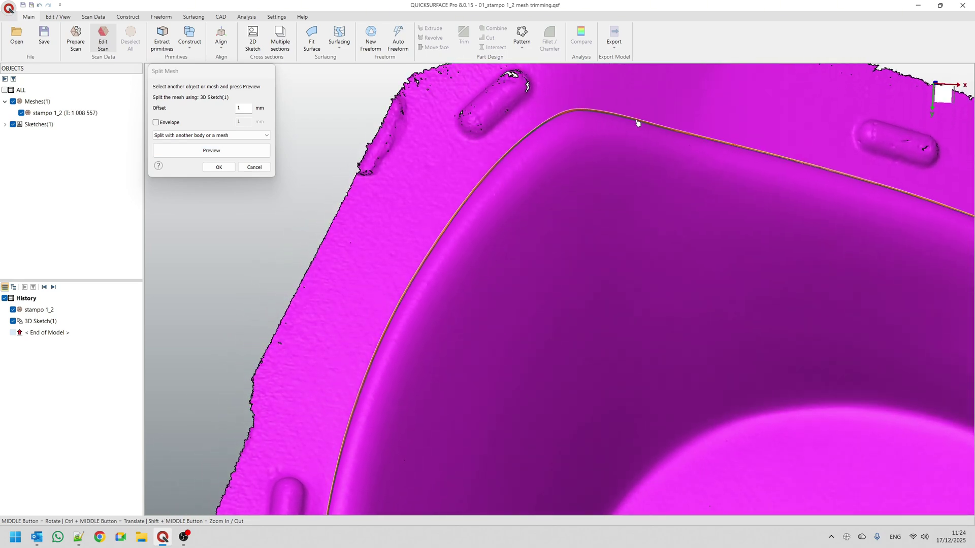
pyautogui.scroll(2, 637, 122)
pyautogui.moveTo(391, 206); pyautogui.dragTo(448, 191, button='middle')
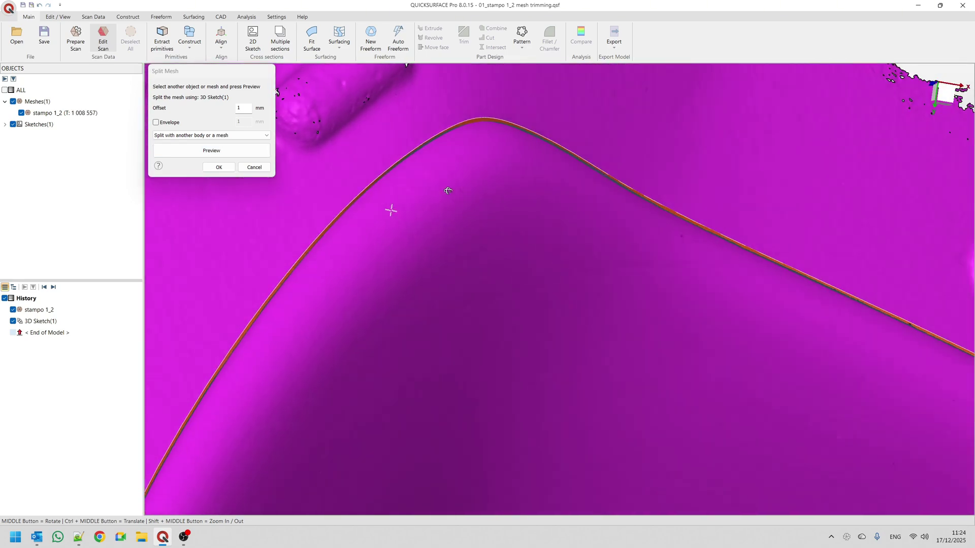
pyautogui.scroll(-5, 448, 191)
pyautogui.moveTo(635, 281); pyautogui.dragTo(628, 221, button='middle')
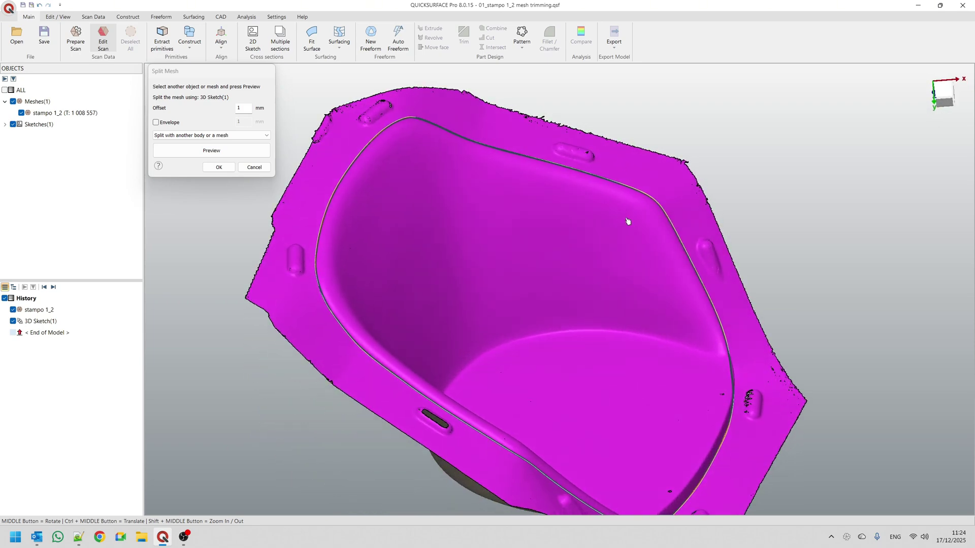
pyautogui.scroll(5, 692, 383)
pyautogui.moveTo(673, 376); pyautogui.dragTo(608, 246, button='middle')
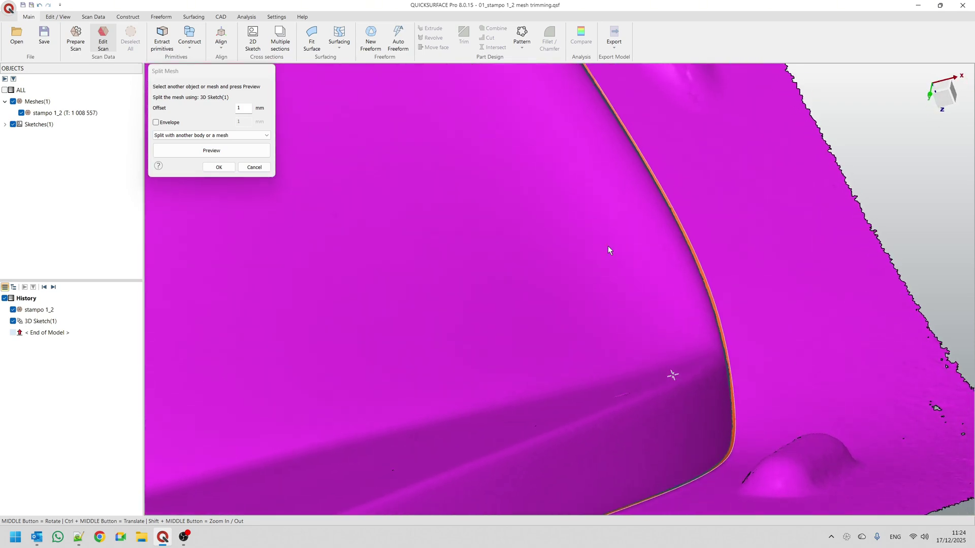
pyautogui.scroll(-5, 785, 275)
pyautogui.moveTo(534, 295); pyautogui.dragTo(555, 425, button='middle')
# - Change the split offset to 5 mm and preview it again
pyautogui.scroll(-3, 558, 375)
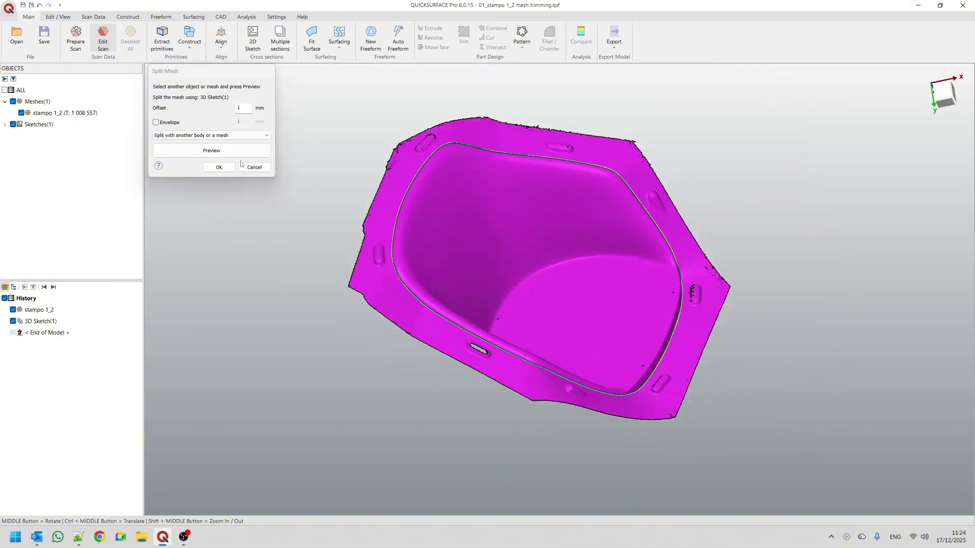
pyautogui.click(190, 113)
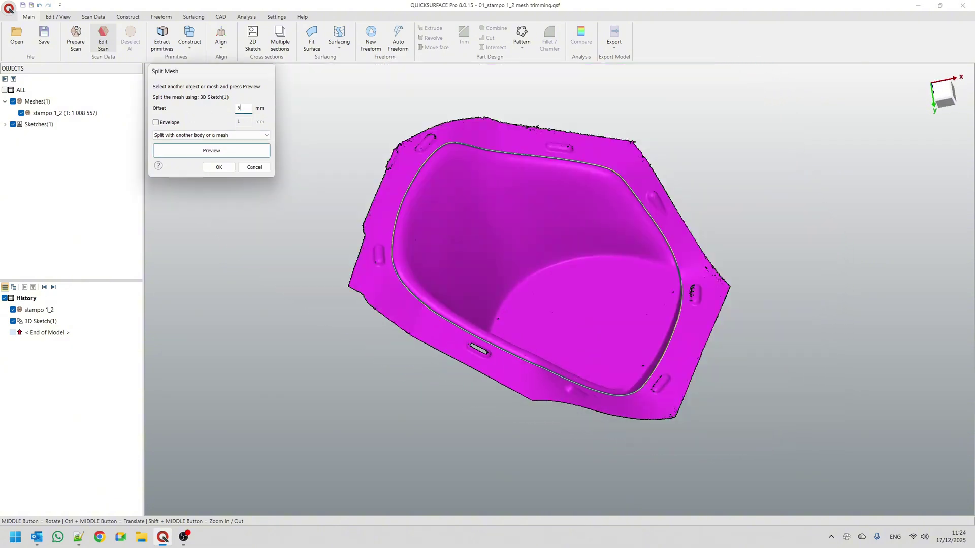
pyautogui.write('5')
pyautogui.click(248, 152)
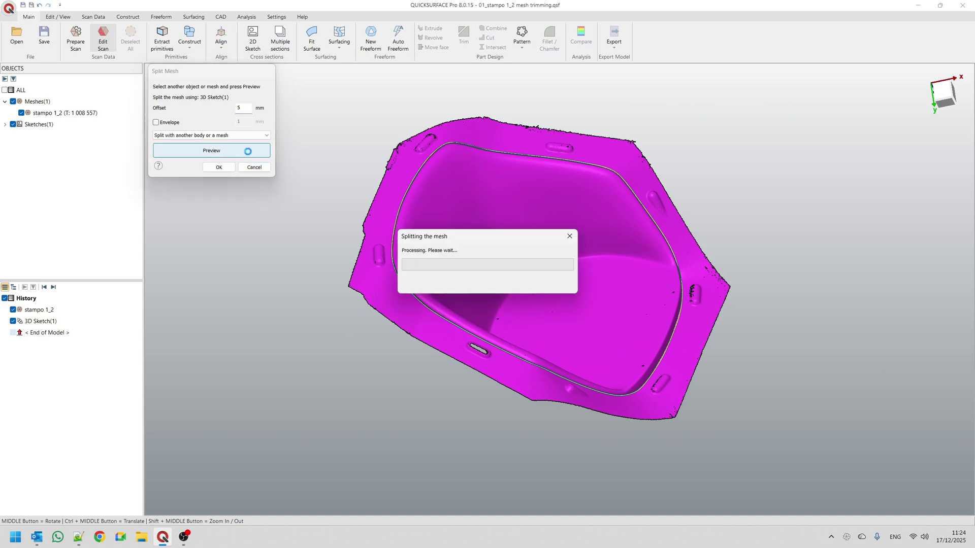
pyautogui.moveTo(545, 189); pyautogui.dragTo(528, 203, button='middle')
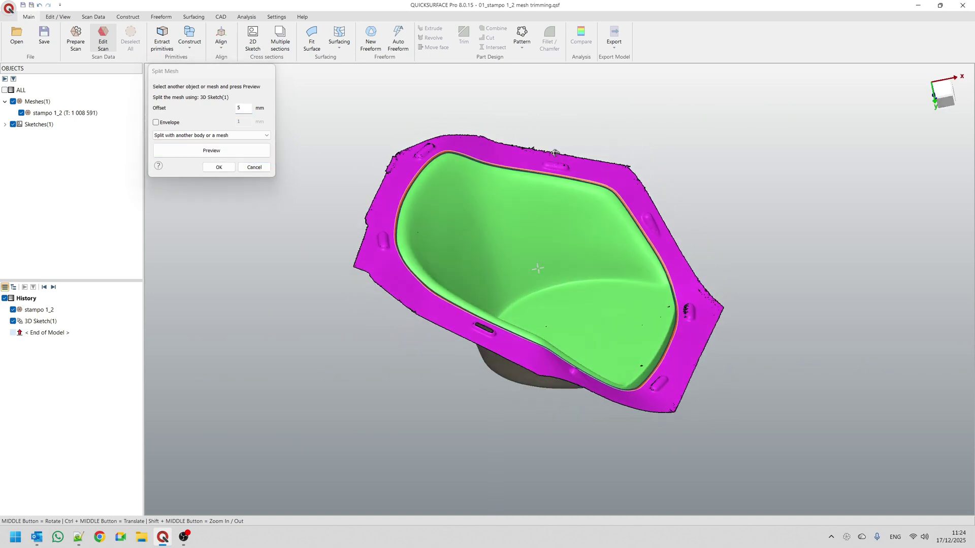
# - Apply the split and keep only the inner seat piece, leaving 616 330 triangles
pyautogui.click(218, 168)
pyautogui.moveTo(505, 311); pyautogui.dragTo(273, 322, button='middle')
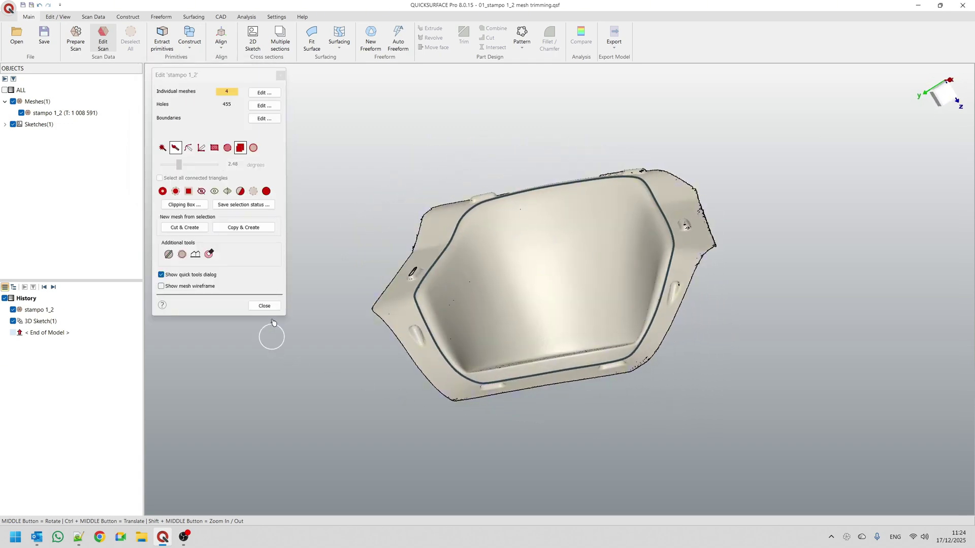
pyautogui.click(264, 93)
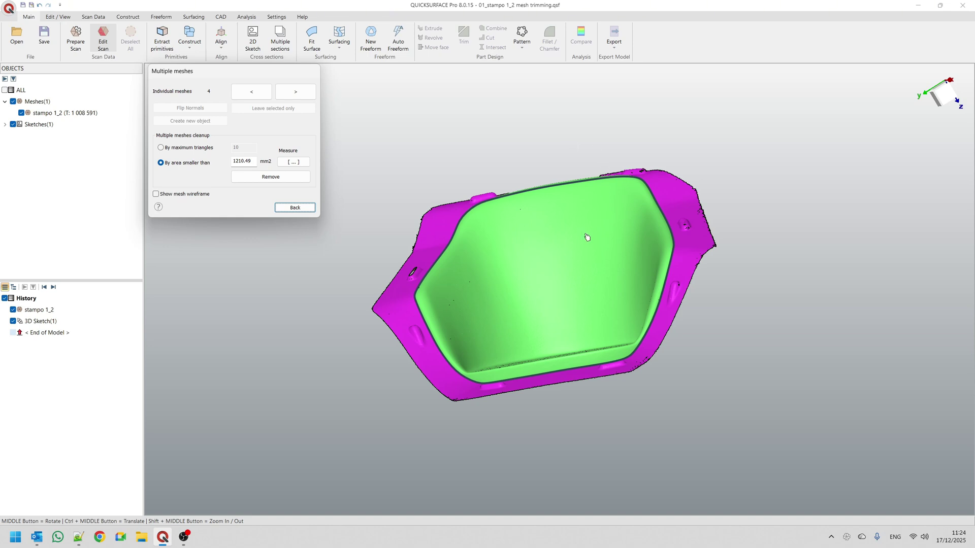
pyautogui.click(542, 242)
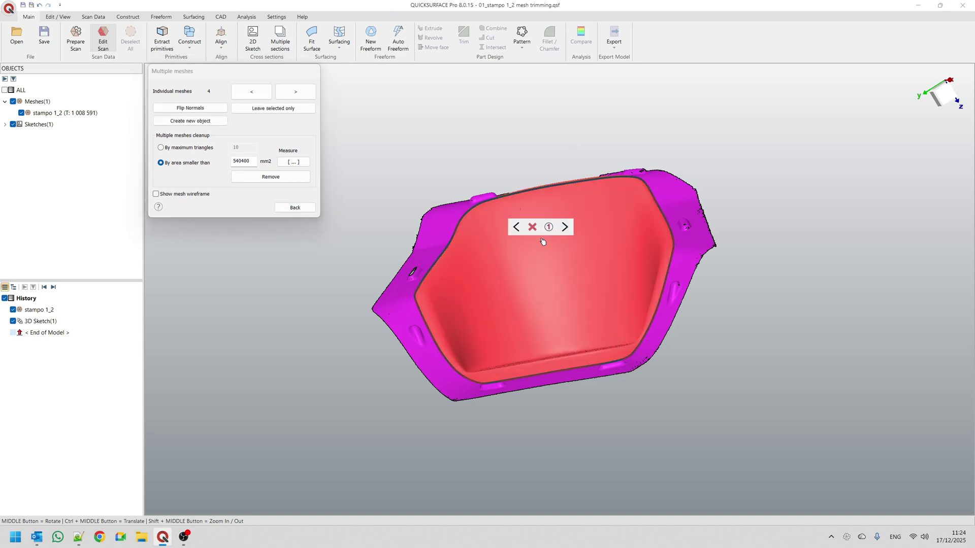
pyautogui.click(548, 227)
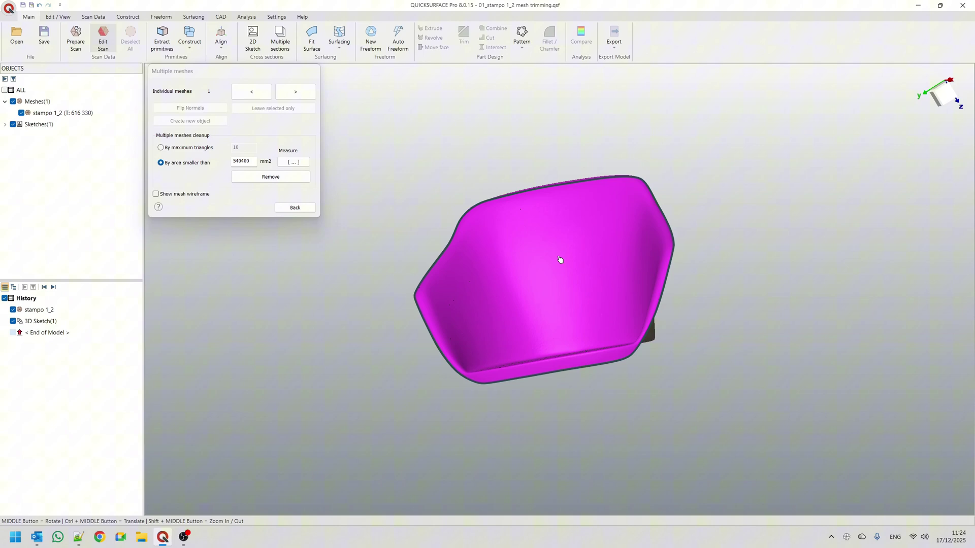
pyautogui.moveTo(604, 217); pyautogui.dragTo(626, 329, button='middle')
# - Hide 3D Sketch(1), inspect the trimmed seat, and open Fill holes listing 37 holes
pyautogui.click(306, 209)
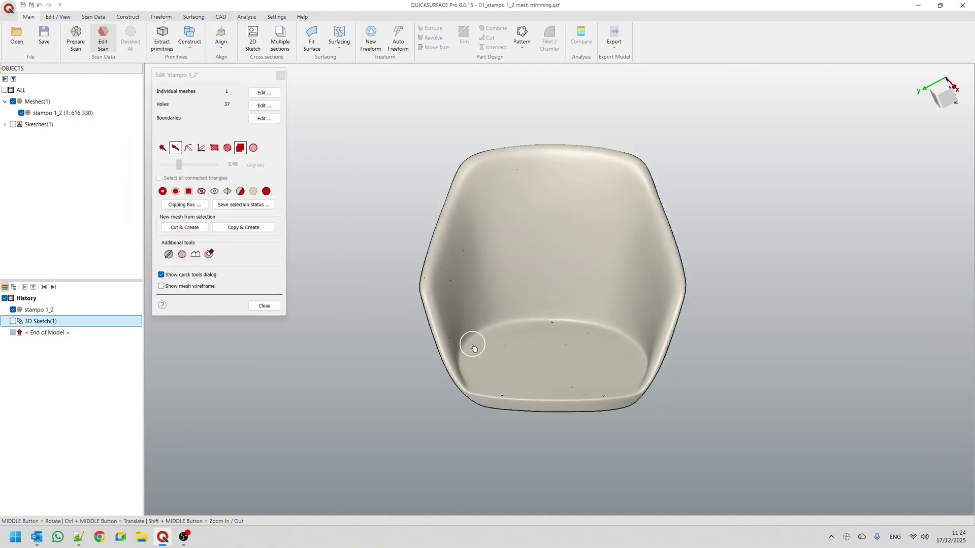
pyautogui.moveTo(483, 356); pyautogui.dragTo(421, 341, button='middle')
pyautogui.scroll(5, 448, 307)
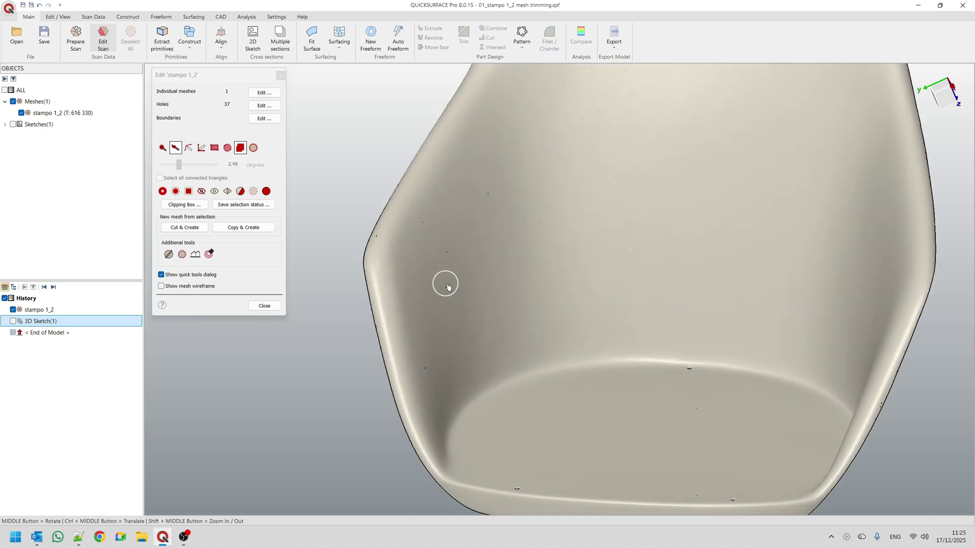
pyautogui.moveTo(447, 284); pyautogui.dragTo(469, 293, button='middle')
pyautogui.scroll(2, 401, 246)
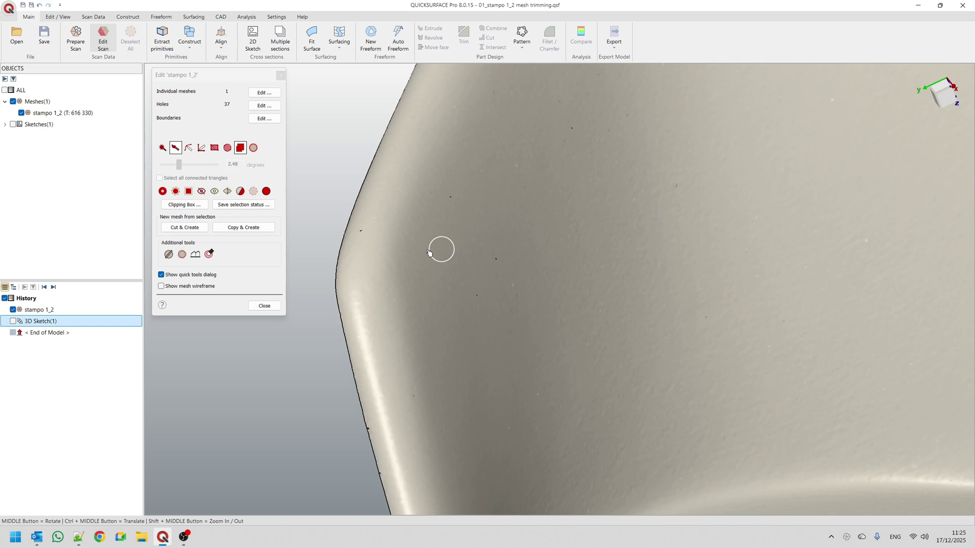
pyautogui.scroll(3, 380, 249)
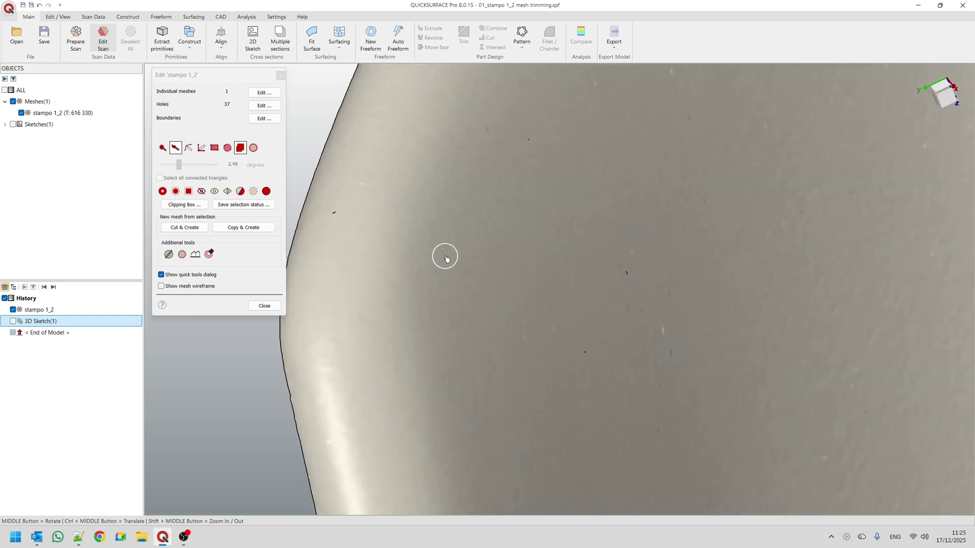
pyautogui.moveTo(444, 257); pyautogui.dragTo(425, 268, button='middle')
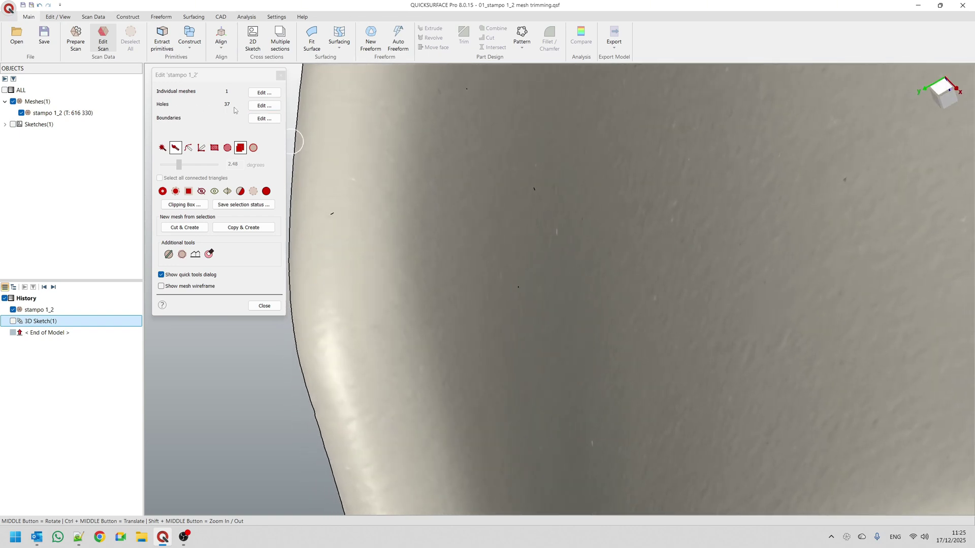
pyautogui.click(264, 106)
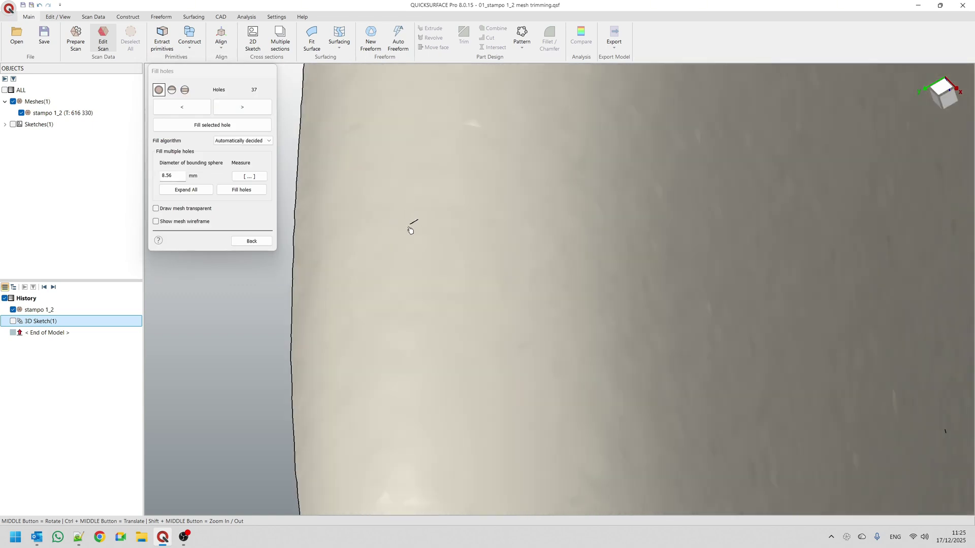
# - Measure a 3.427 mm hole size limit and fill every hole smaller than it
pyautogui.click(246, 176)
pyautogui.click(244, 176)
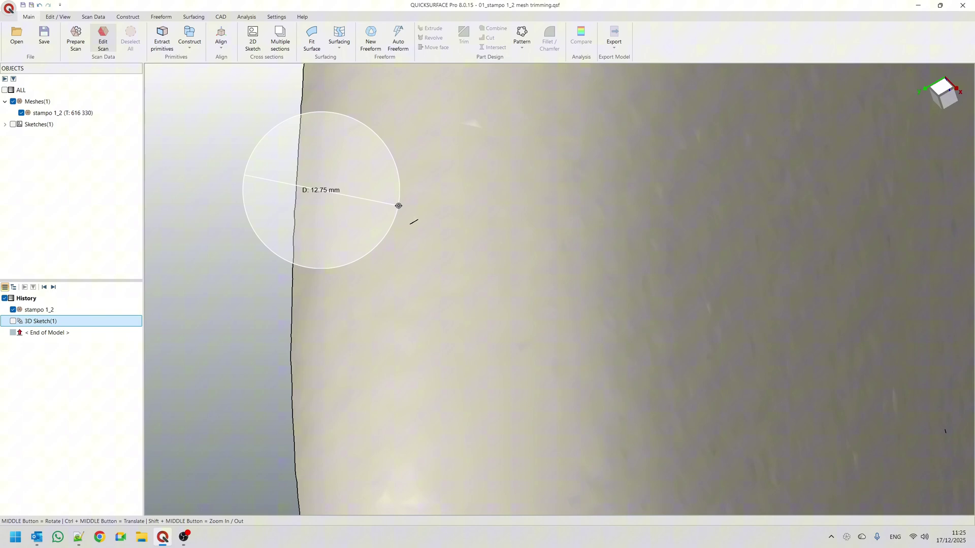
pyautogui.click(399, 205)
pyautogui.click(254, 178)
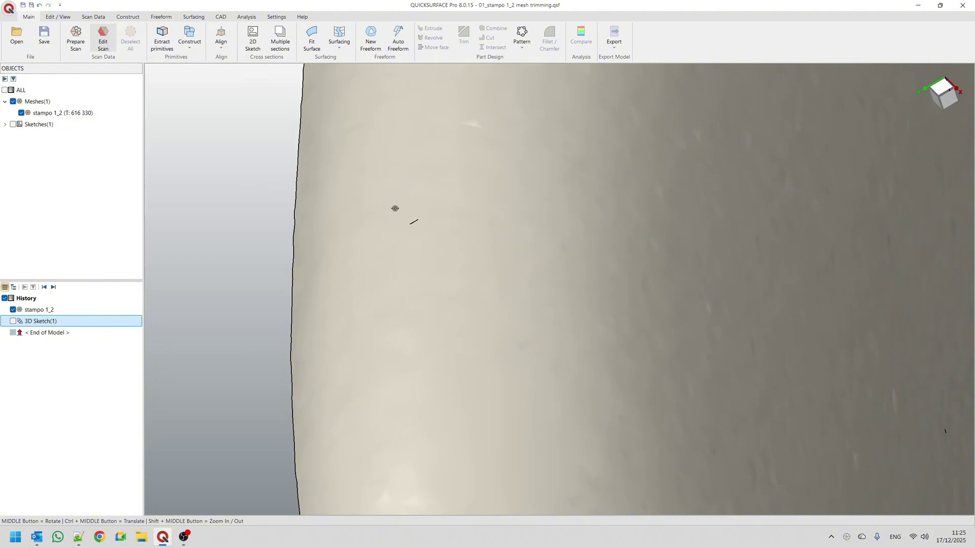
pyautogui.click(432, 242)
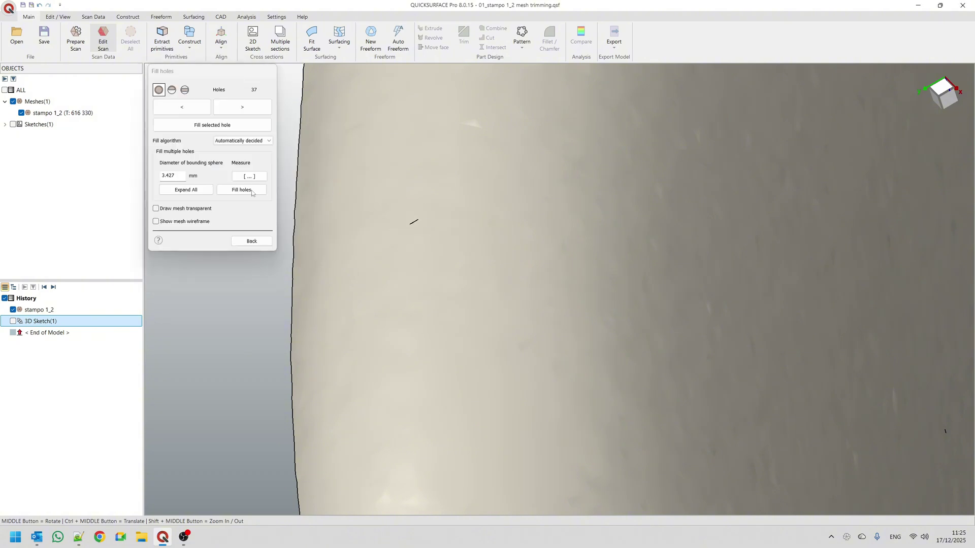
pyautogui.scroll(-2, 423, 245)
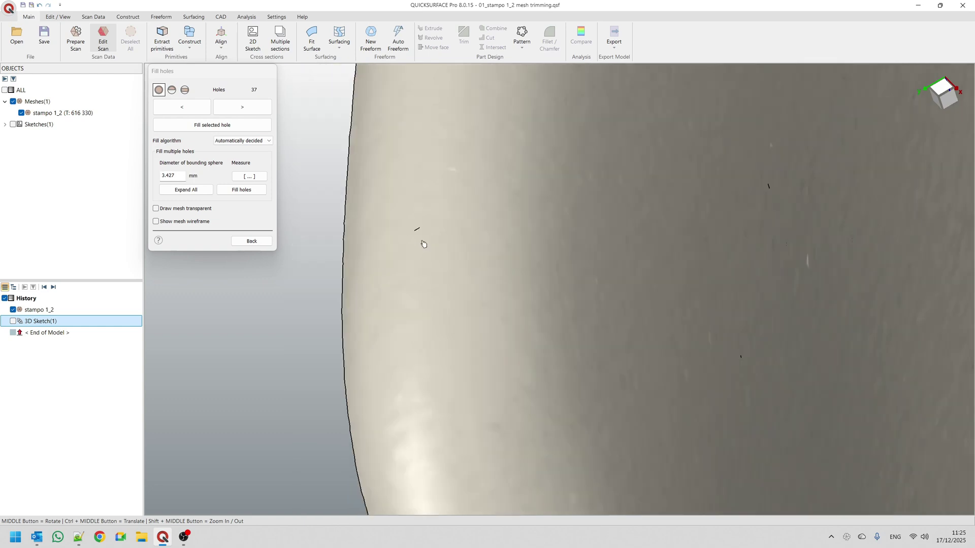
pyautogui.click(241, 190)
pyautogui.moveTo(429, 253); pyautogui.dragTo(304, 175, button='middle')
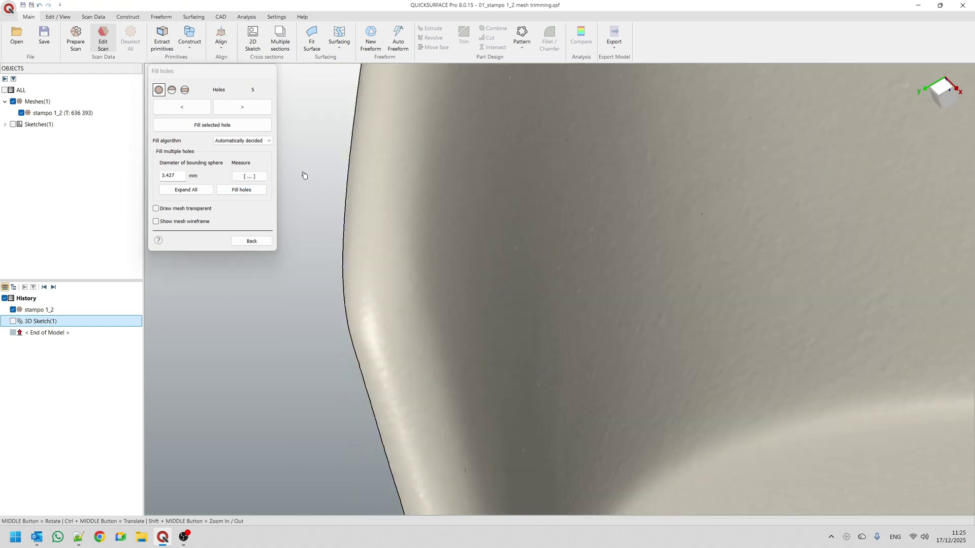
# - Step through the remaining holes, fill the four-sided one, and return with 3 holes left
pyautogui.click(243, 107)
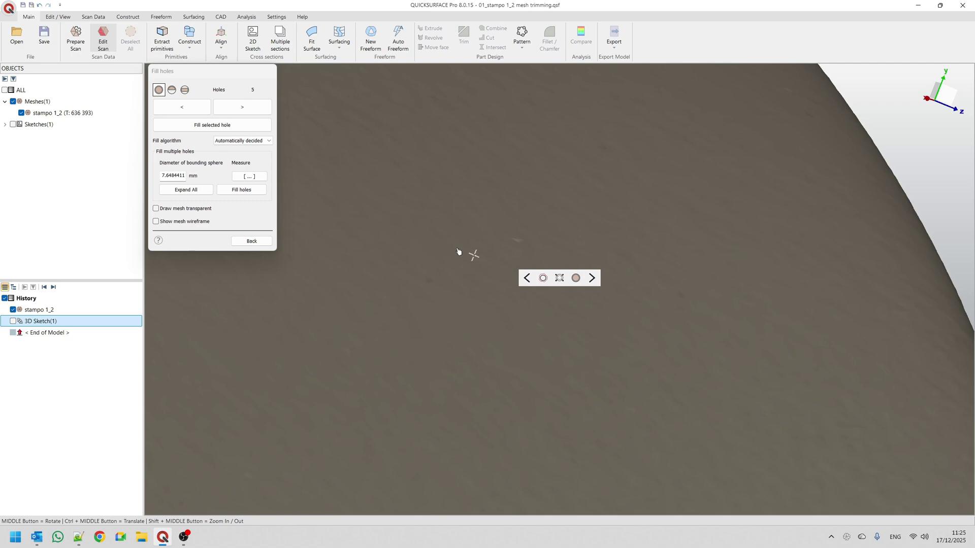
pyautogui.click(191, 212)
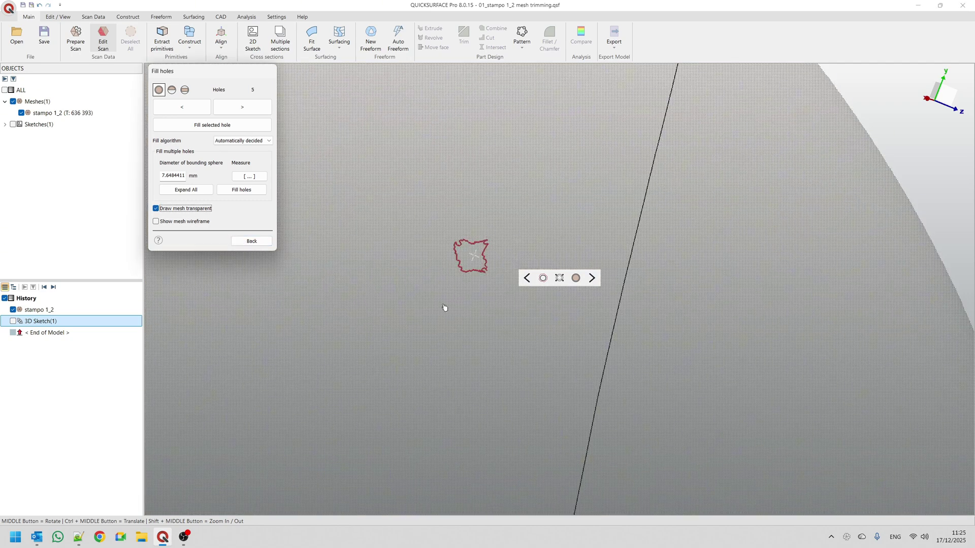
pyautogui.moveTo(448, 305)
pyautogui.mouseDown(button='middle')
pyautogui.moveTo(378, 300)
pyautogui.moveTo(266, 339)
pyautogui.moveTo(236, 454)
pyautogui.moveTo(566, 452)
pyautogui.moveTo(754, 425)
pyautogui.moveTo(590, 328)
pyautogui.mouseUp(button='middle')
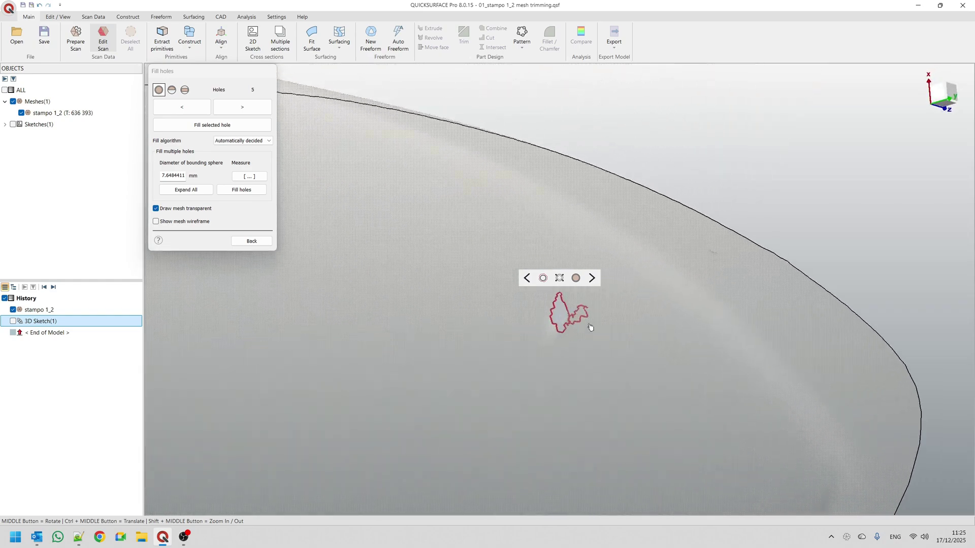
pyautogui.click(590, 279)
pyautogui.scroll(-8, 533, 311)
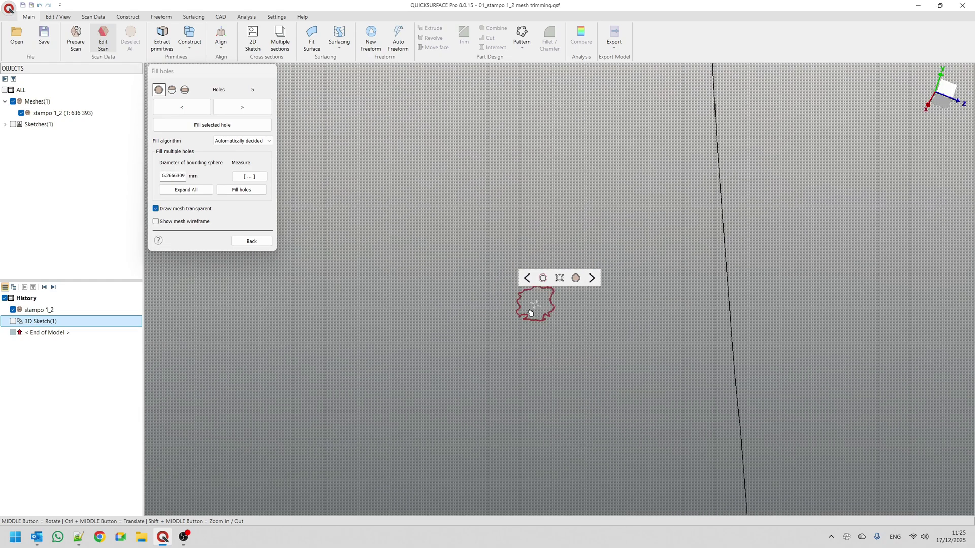
pyautogui.scroll(1, 531, 307)
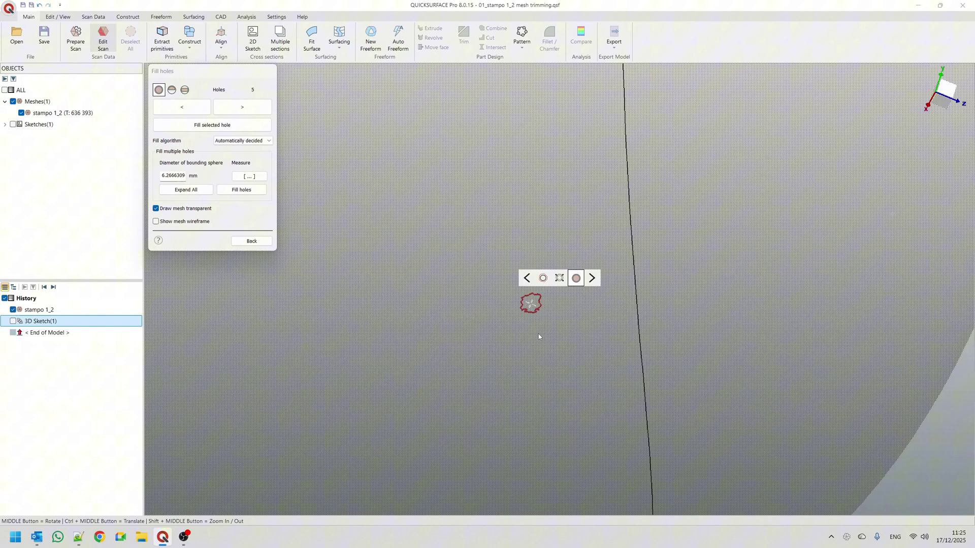
pyautogui.click(592, 280)
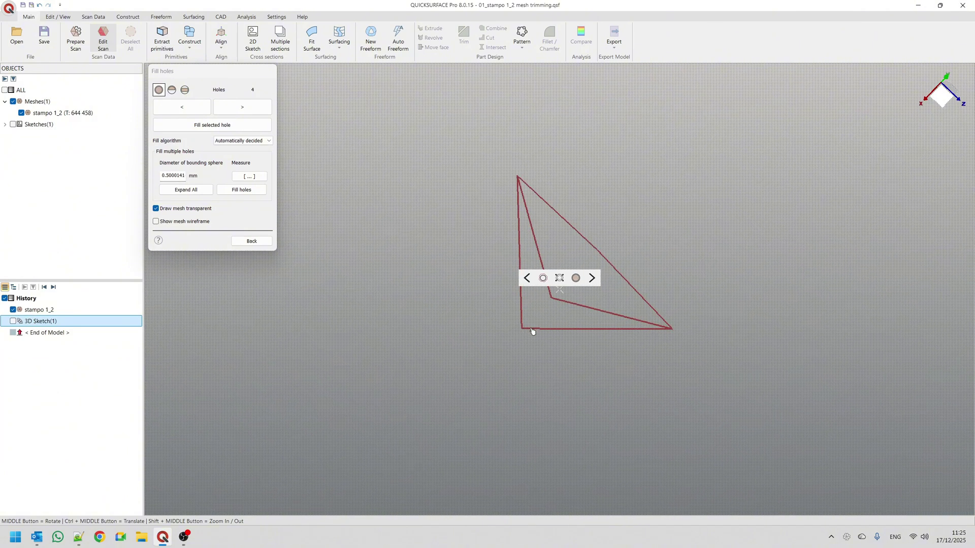
pyautogui.click(570, 280)
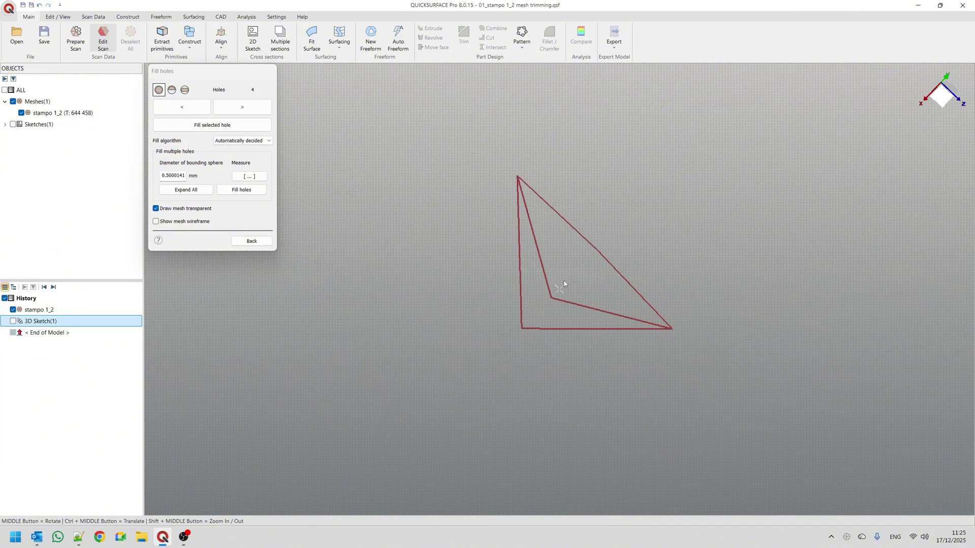
pyautogui.click(529, 330)
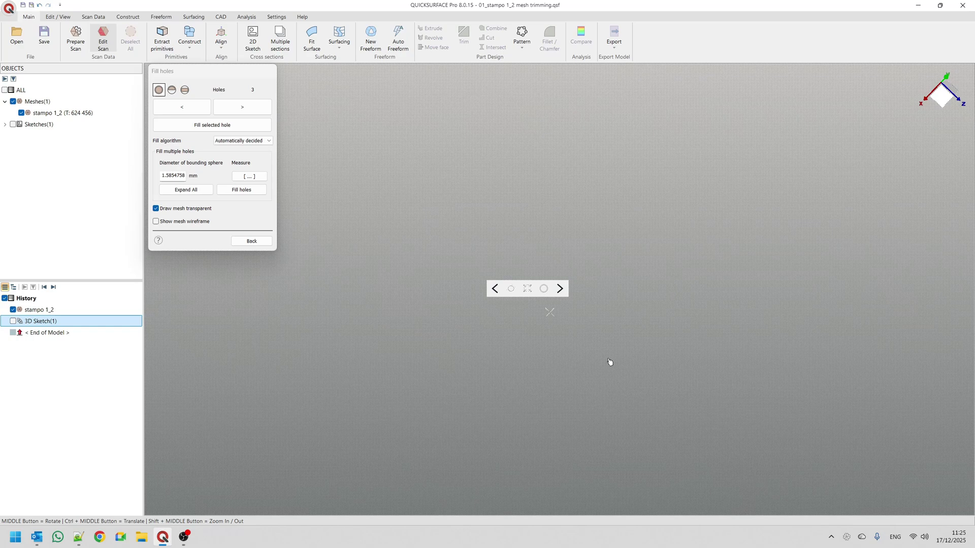
pyautogui.click(244, 107)
pyautogui.scroll(-2, 463, 282)
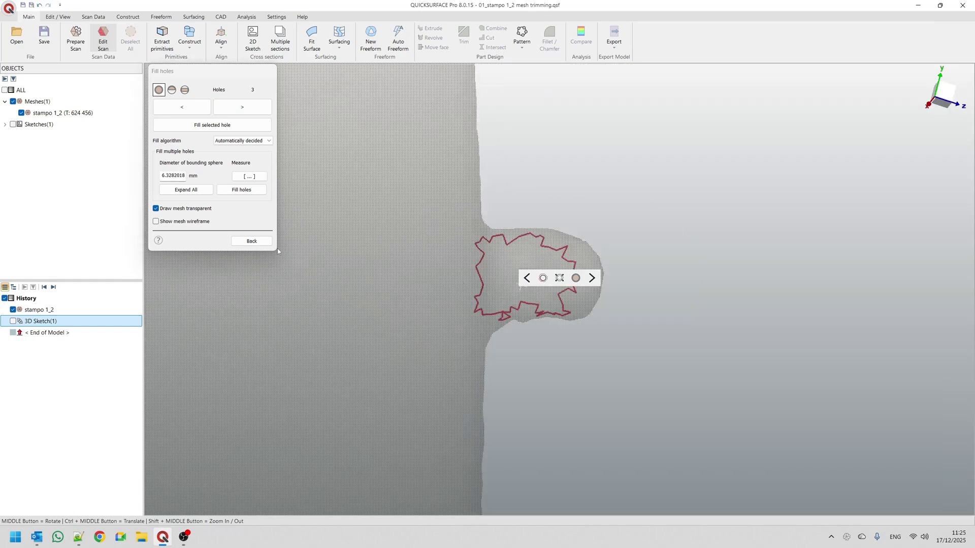
pyautogui.click(252, 241)
pyautogui.moveTo(428, 282); pyautogui.dragTo(459, 305, button='middle')
# - Brush-select and delete the damaged triangles around two rim-edge holes
pyautogui.scroll(5, 355, 245)
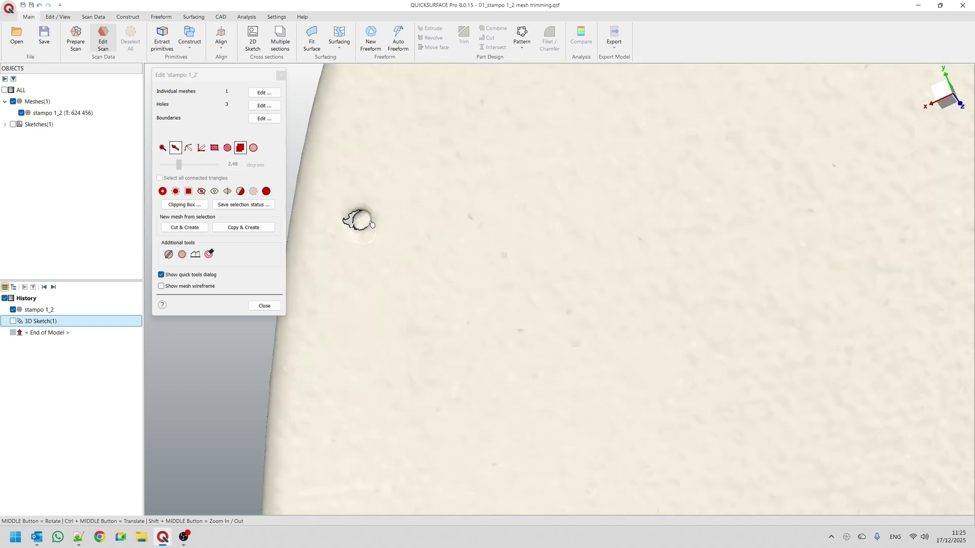
pyautogui.scroll(2, 353, 226)
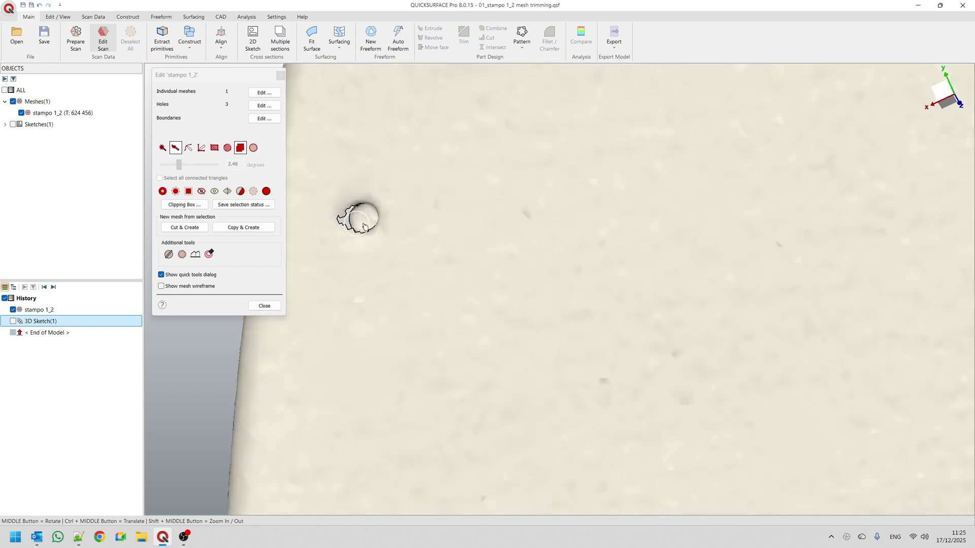
pyautogui.moveTo(390, 220)
pyautogui.mouseDown()
pyautogui.moveTo(355, 200)
pyautogui.moveTo(341, 216)
pyautogui.moveTo(366, 223)
pyautogui.mouseUp()
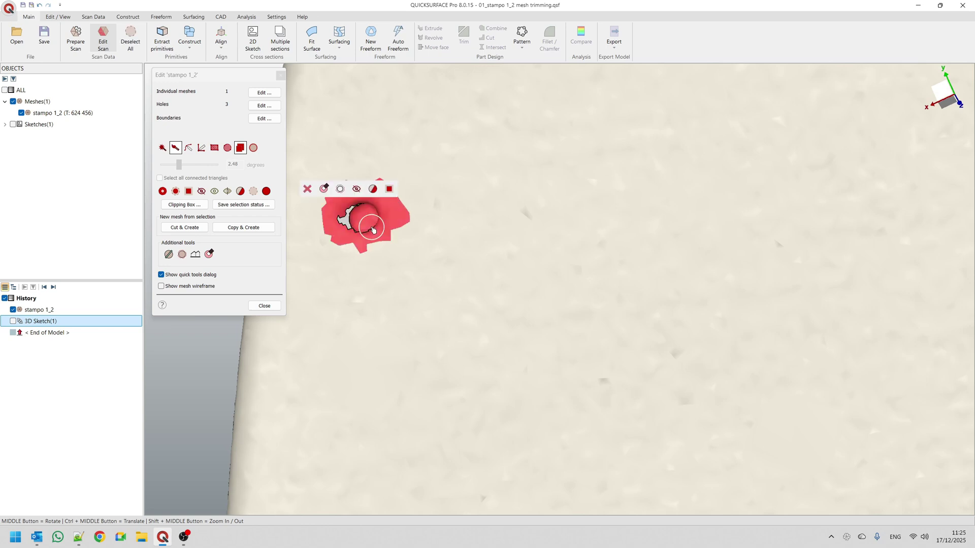
pyautogui.click(323, 189)
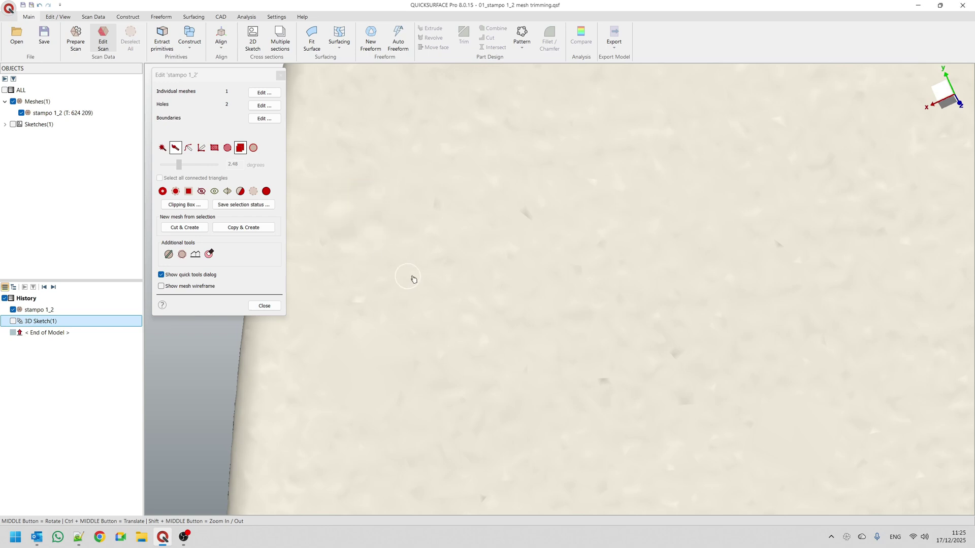
pyautogui.scroll(-7, 413, 278)
pyautogui.scroll(7, 447, 358)
pyautogui.moveTo(463, 367)
pyautogui.mouseDown()
pyautogui.moveTo(465, 341)
pyautogui.moveTo(420, 337)
pyautogui.moveTo(427, 370)
pyautogui.moveTo(454, 370)
pyautogui.mouseUp()
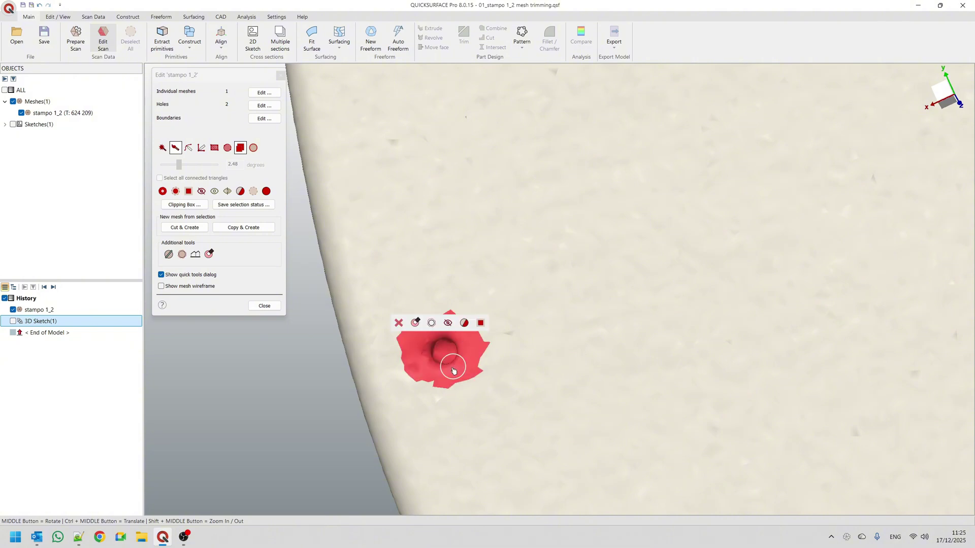
pyautogui.click(415, 323)
# - Brush-select the small rim hole, fill it, and inspect the rim
pyautogui.scroll(-7, 449, 352)
pyautogui.scroll(7, 623, 290)
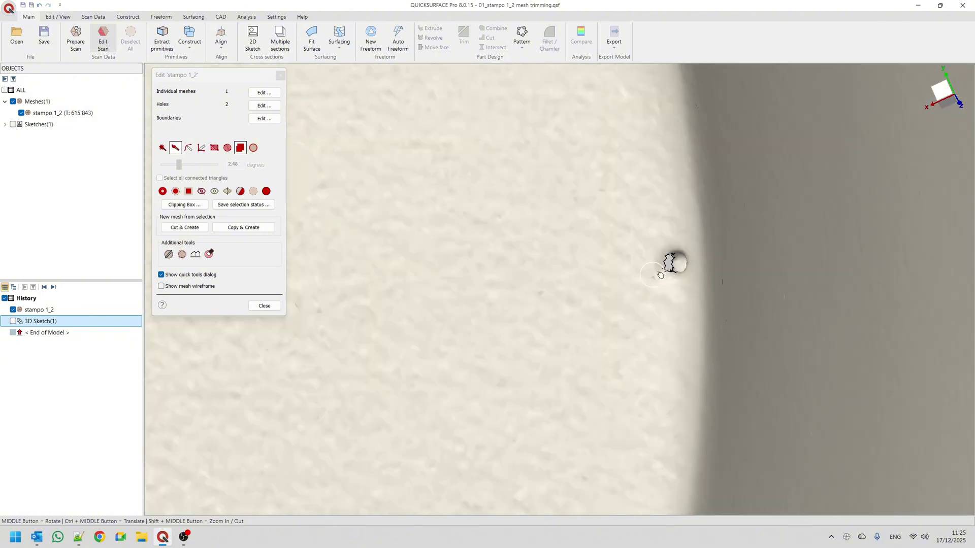
pyautogui.moveTo(675, 262); pyautogui.dragTo(675, 267)
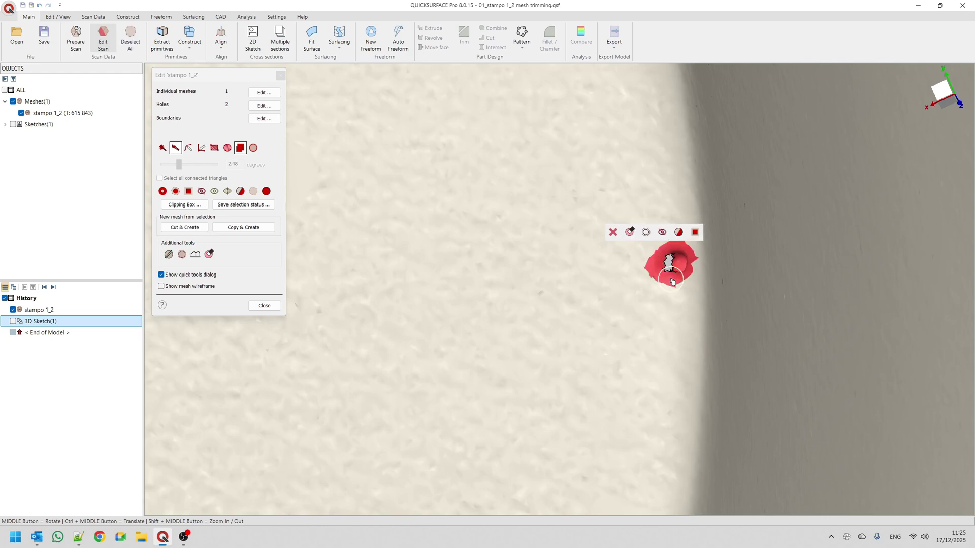
pyautogui.click(629, 232)
pyautogui.scroll(-7, 627, 349)
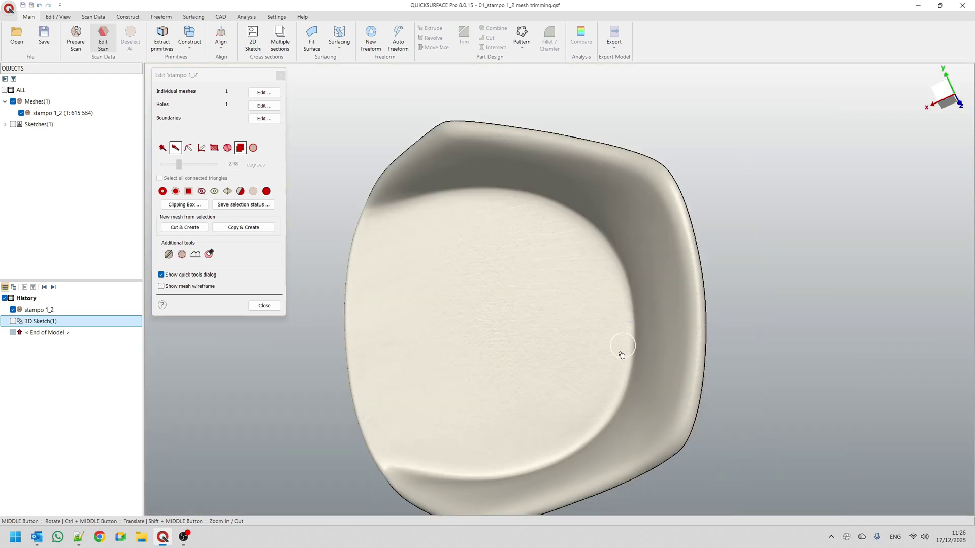
pyautogui.moveTo(620, 352); pyautogui.dragTo(613, 213, button='middle')
pyautogui.scroll(5, 513, 380)
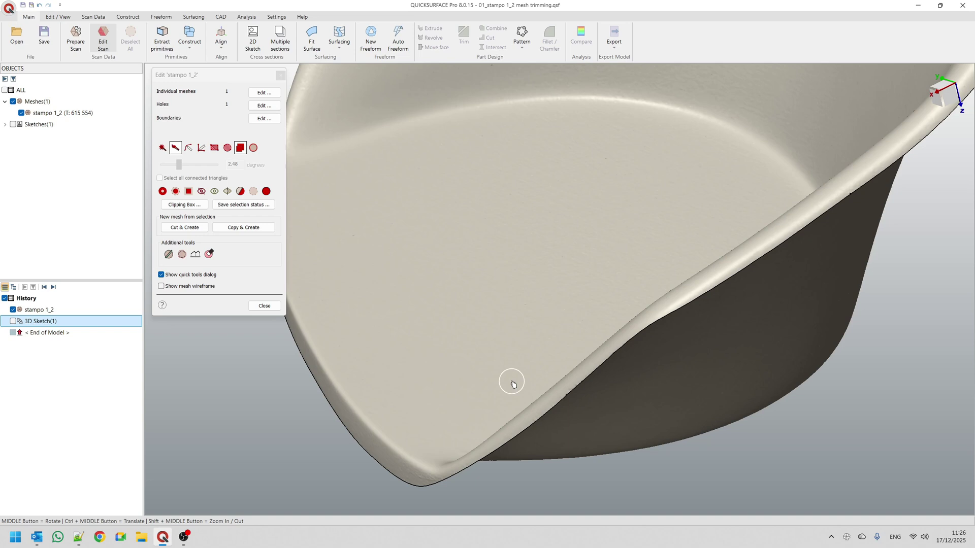
pyautogui.moveTo(551, 404)
pyautogui.mouseDown(button='middle')
pyautogui.moveTo(612, 372)
pyautogui.moveTo(727, 361)
pyautogui.moveTo(570, 403)
pyautogui.mouseUp(button='middle')
pyautogui.scroll(5, 570, 391)
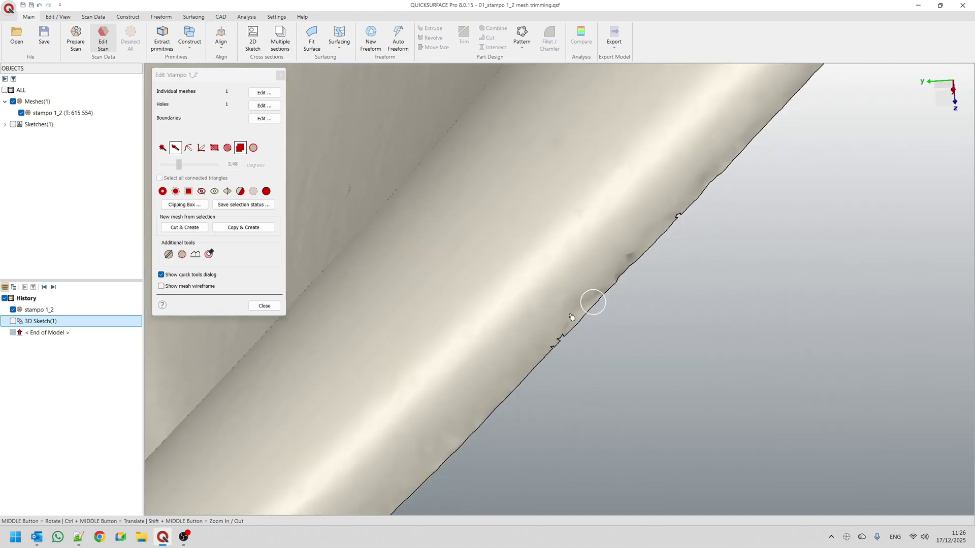
pyautogui.click(266, 119)
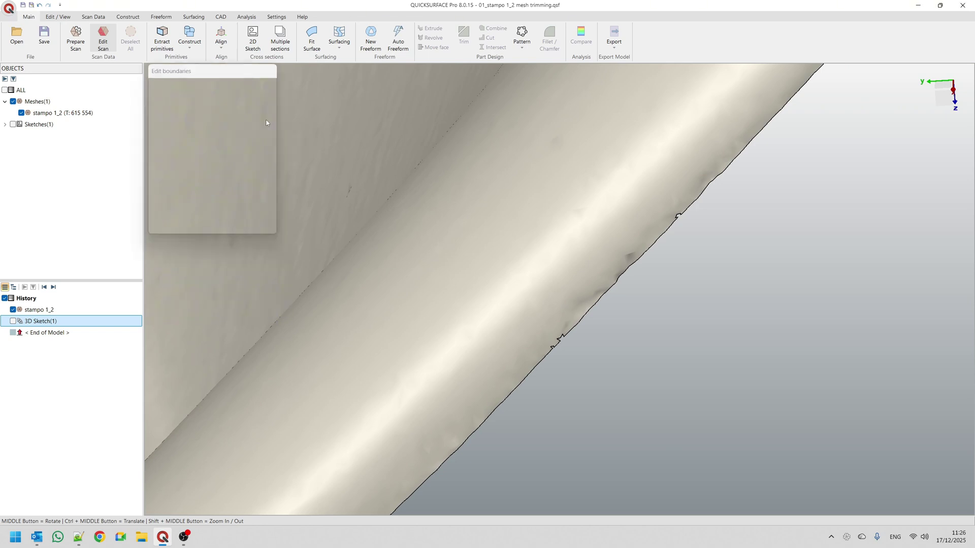
pyautogui.click(603, 306)
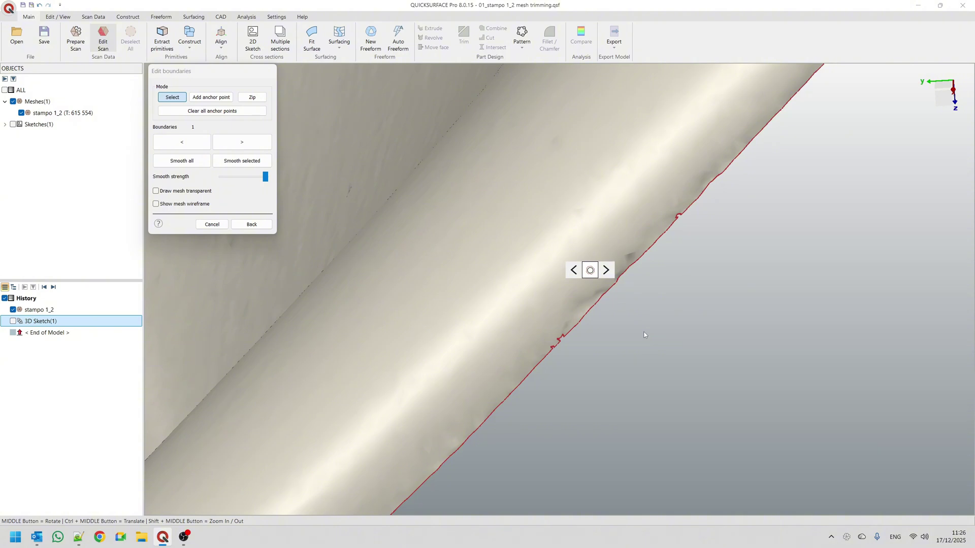
pyautogui.scroll(-10, 642, 335)
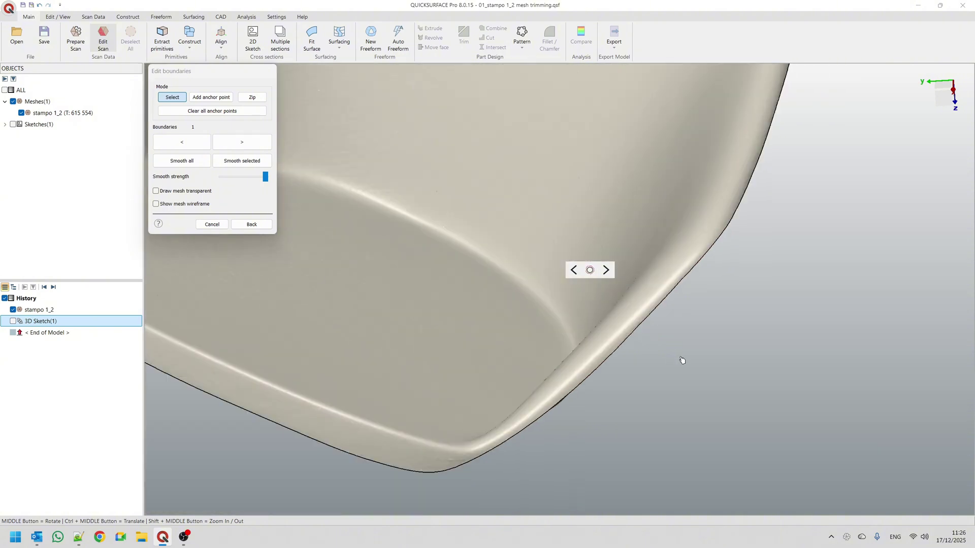
pyautogui.moveTo(446, 333); pyautogui.dragTo(414, 362, button='middle')
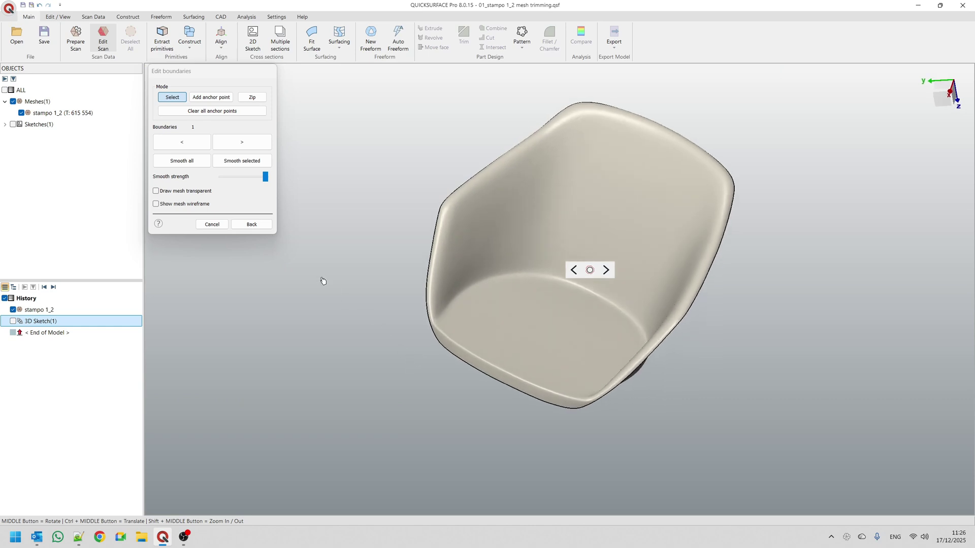
pyautogui.click(251, 224)
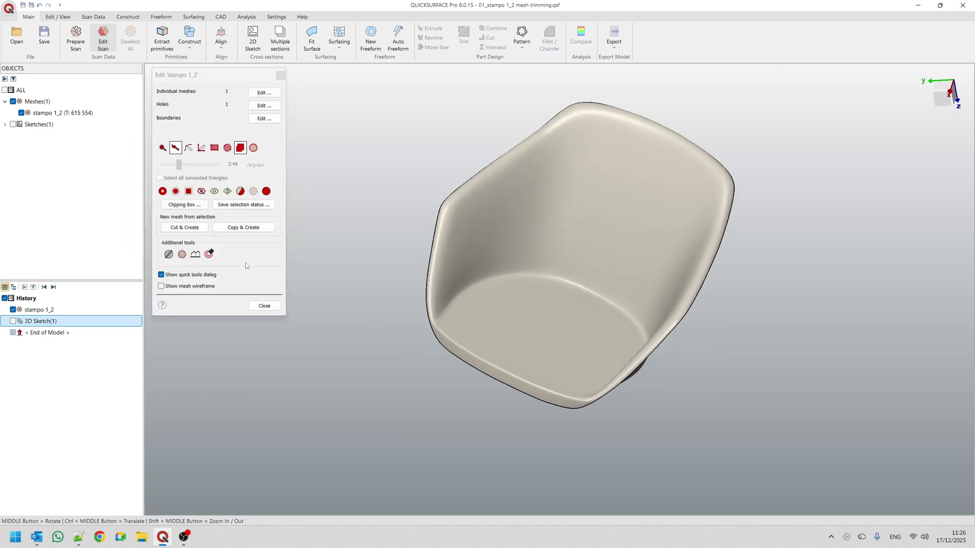
# - Close scan editing and preview an Auto Freeform surface of 2380 quads on stampo 1_2
pyautogui.click(263, 305)
pyautogui.moveTo(627, 173); pyautogui.dragTo(599, 152, button='middle')
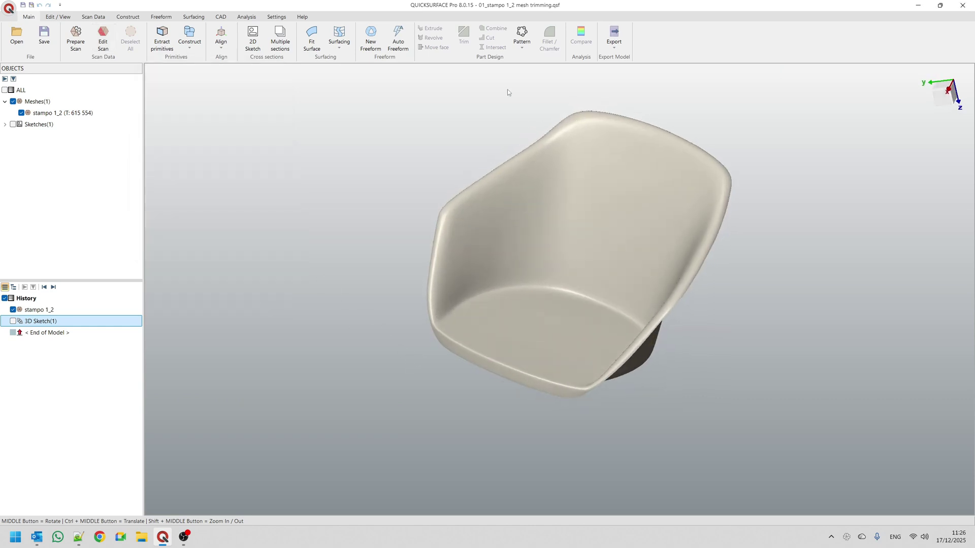
pyautogui.click(399, 46)
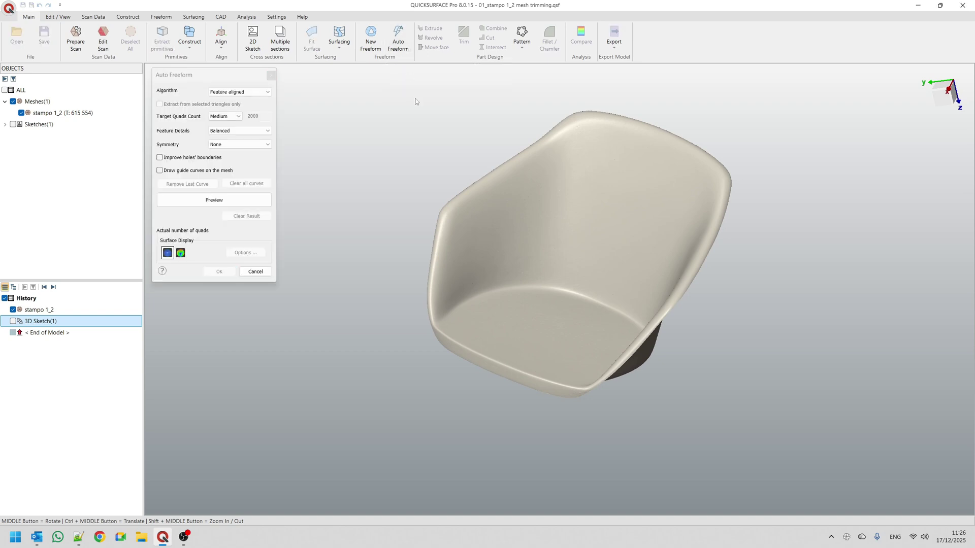
pyautogui.press('Return')
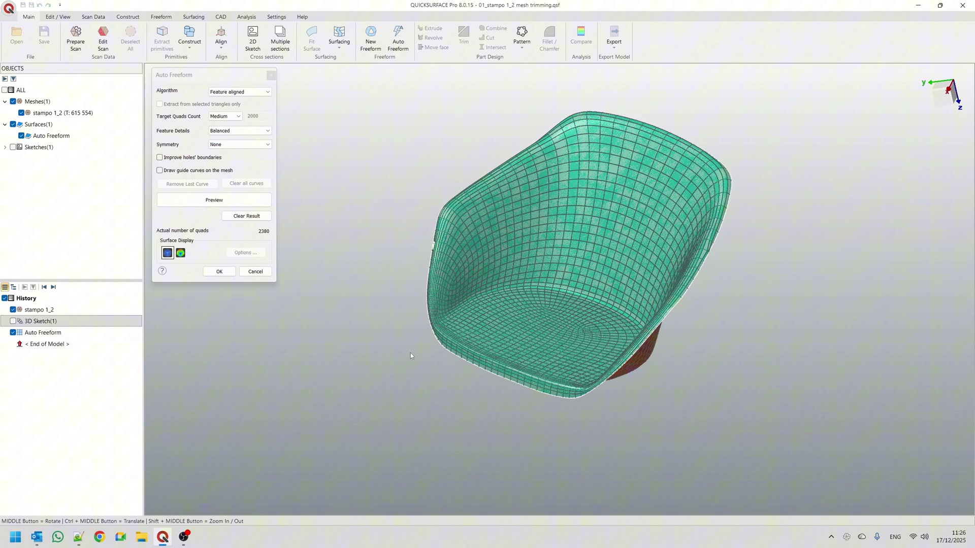
pyautogui.moveTo(410, 354); pyautogui.dragTo(795, 404, button='middle')
pyautogui.scroll(5, 485, 292)
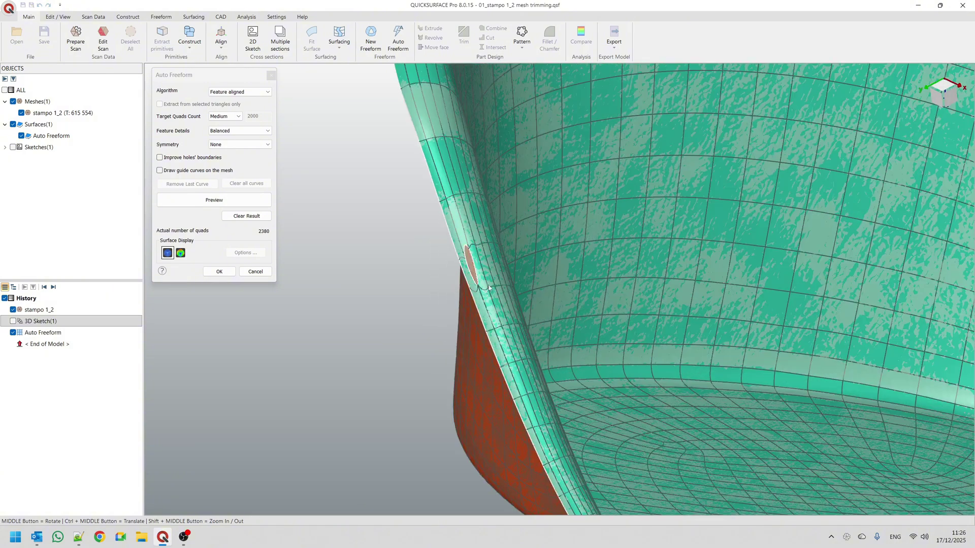
# - Discard the freeform preview and delete a brush-selected rough spot on the mesh rim
pyautogui.click(256, 271)
pyautogui.doubleClick(474, 272)
pyautogui.scroll(3, 472, 269)
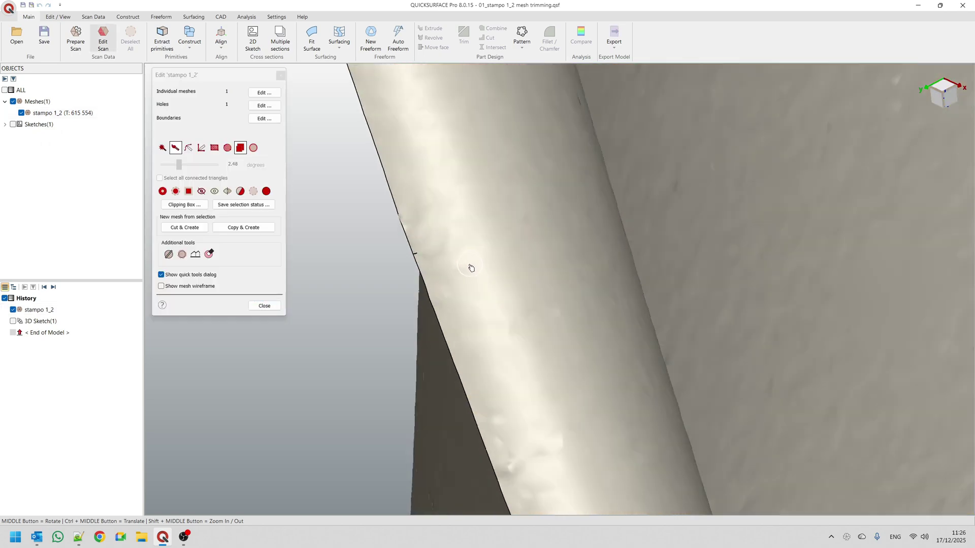
pyautogui.scroll(2, 425, 254)
pyautogui.moveTo(392, 265); pyautogui.dragTo(350, 293)
pyautogui.press('Delete')
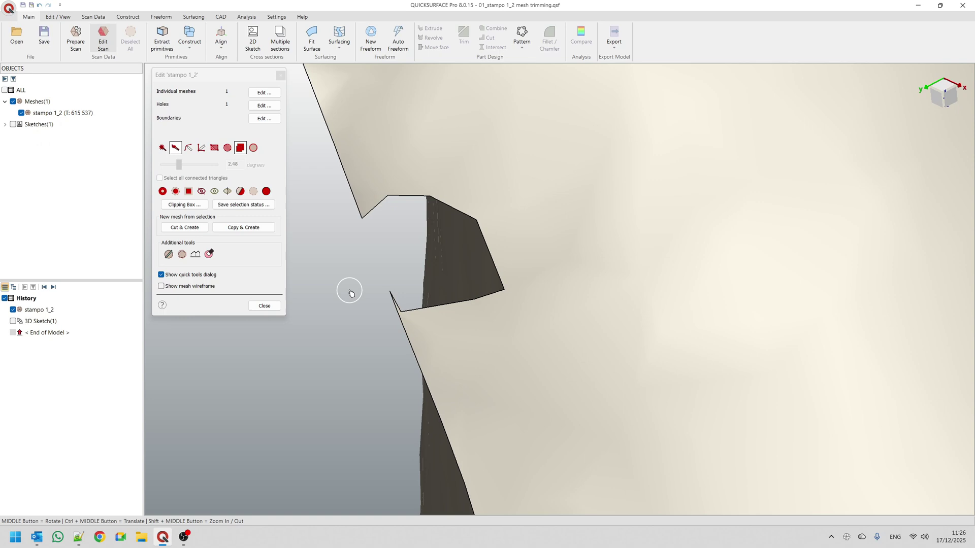
pyautogui.scroll(2, 347, 292)
pyautogui.moveTo(347, 294); pyautogui.dragTo(473, 304, button='middle')
# - Fill the rim notch as a semi-hole between two picked vertices, reaching 615 549 triangles
pyautogui.click(264, 106)
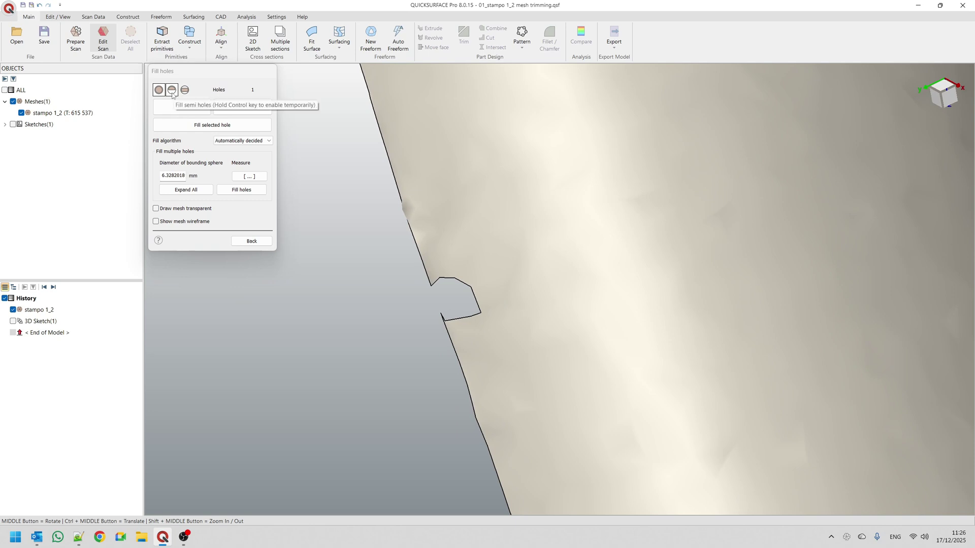
pyautogui.click(172, 91)
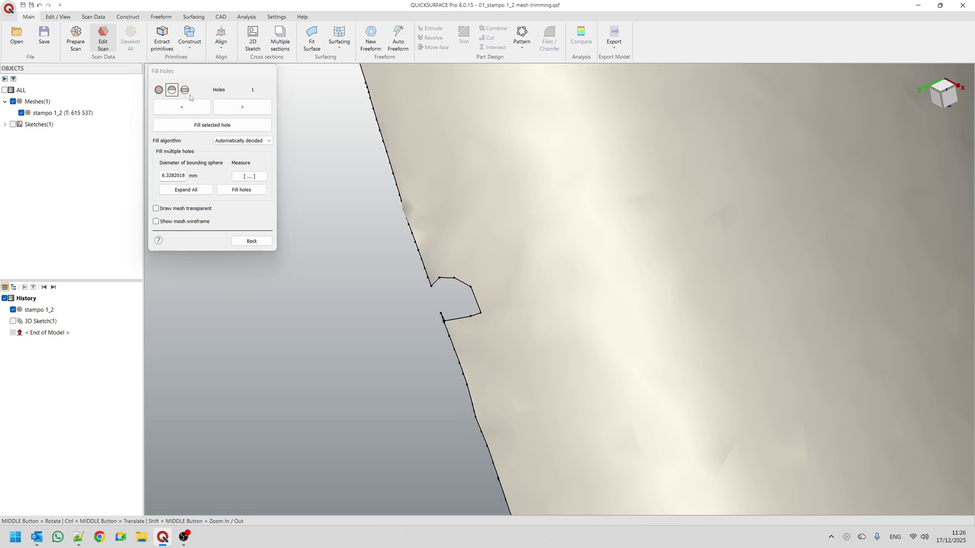
pyautogui.click(431, 286)
pyautogui.click(440, 314)
pyautogui.moveTo(446, 322)
pyautogui.mouseDown(button='middle')
pyautogui.moveTo(431, 322)
pyautogui.moveTo(447, 320)
pyautogui.moveTo(472, 242)
pyautogui.mouseUp(button='middle')
pyautogui.click(252, 241)
pyautogui.moveTo(405, 343); pyautogui.dragTo(420, 349, button='middle')
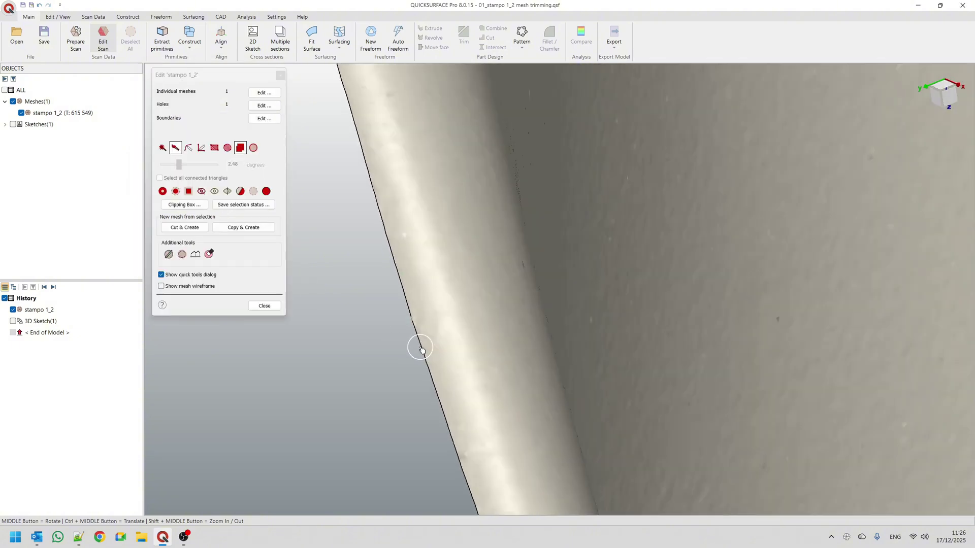
pyautogui.scroll(-6, 421, 350)
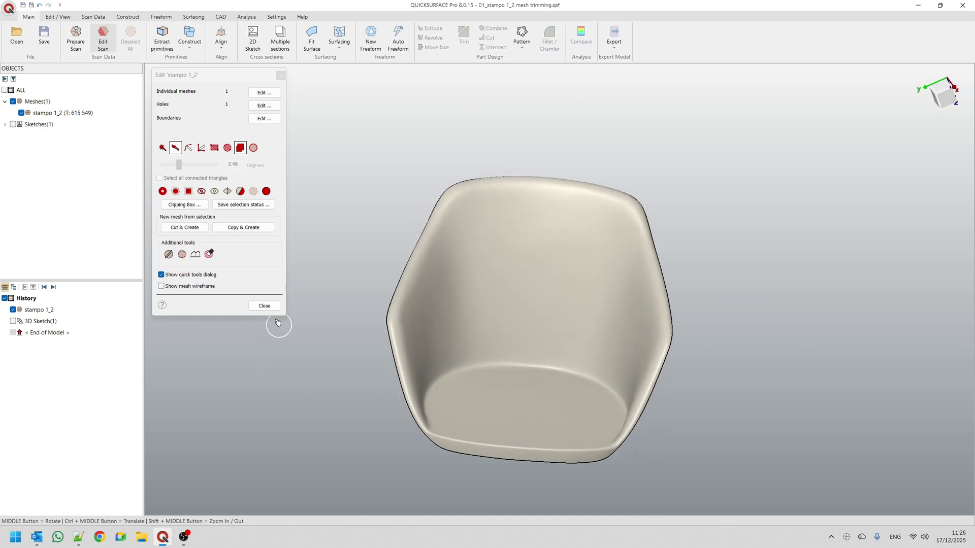
# - Close scan editing and preview a new Auto Freeform surface of 2493 quads
pyautogui.click(269, 307)
pyautogui.click(398, 41)
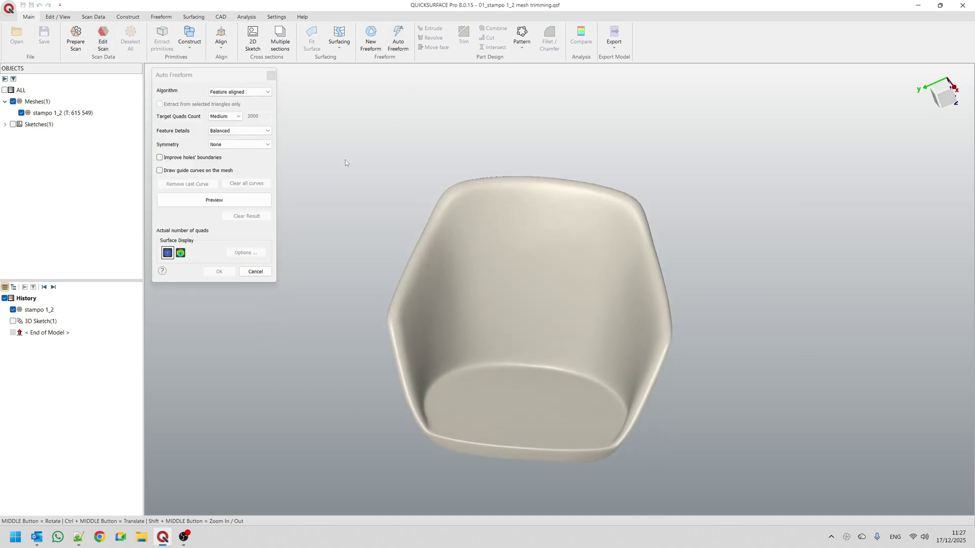
pyautogui.click(248, 202)
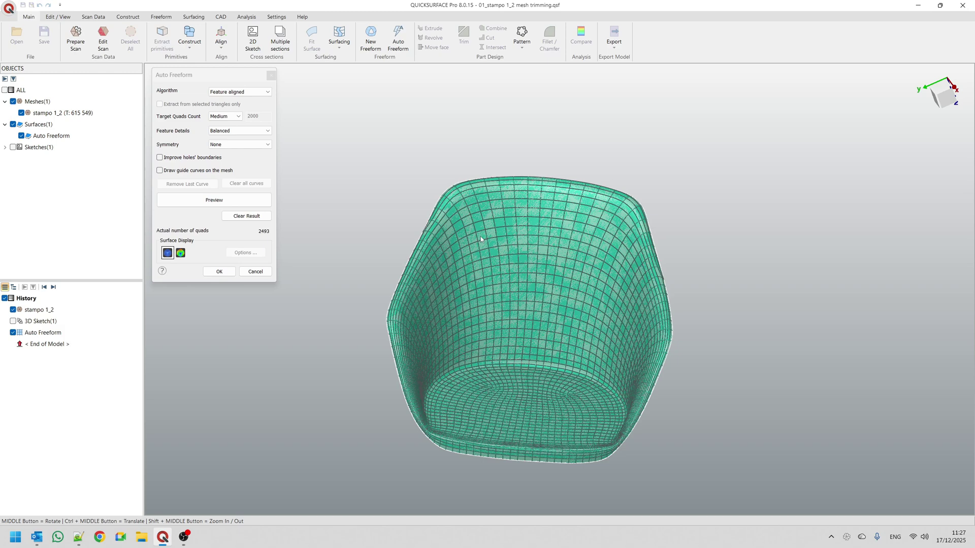
pyautogui.moveTo(505, 377); pyautogui.dragTo(439, 369, button='middle')
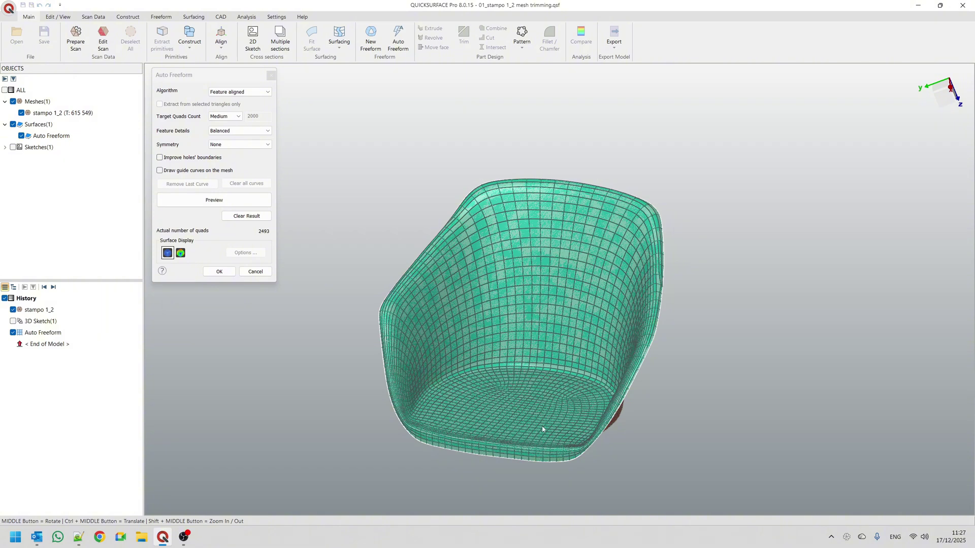
pyautogui.scroll(3, 543, 429)
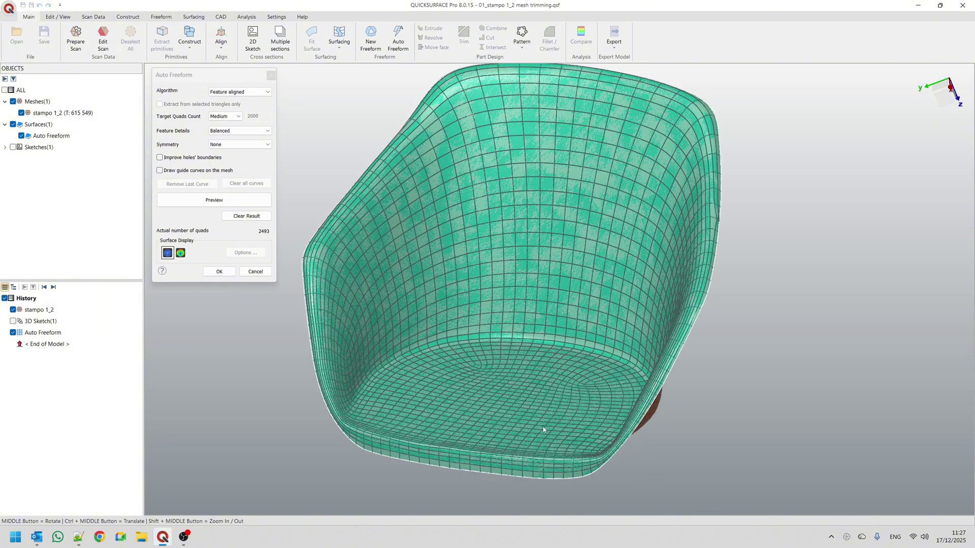